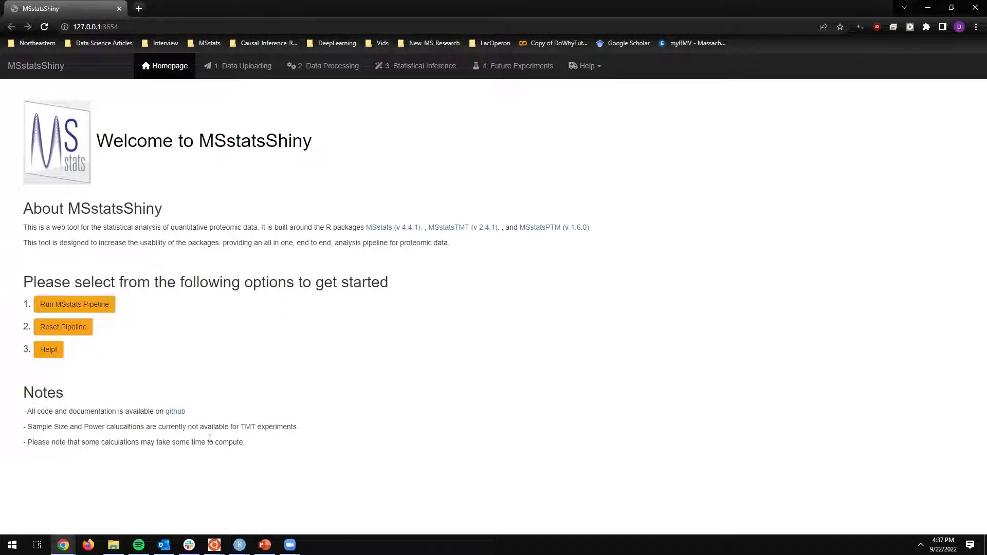
{"action": "left_click", "coordinate": [177, 412]}
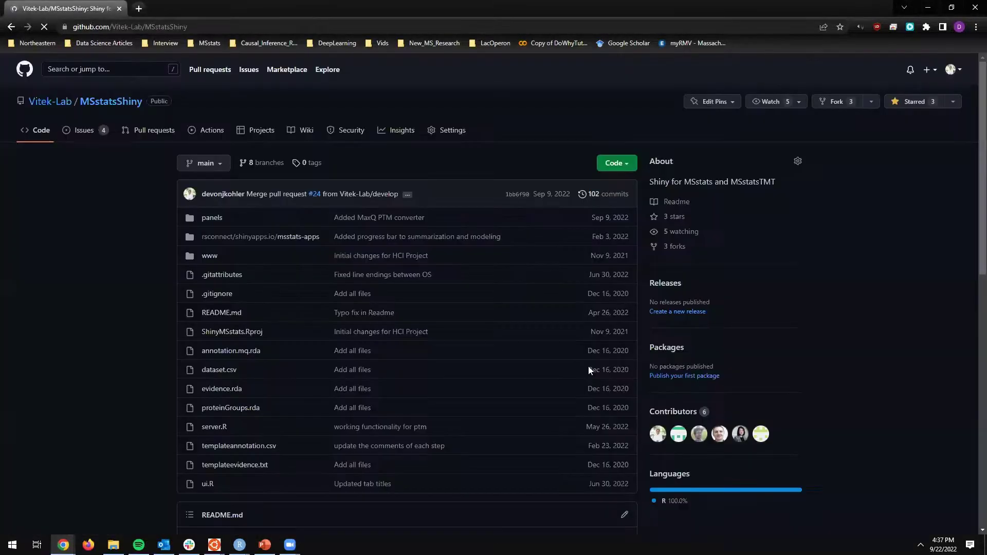
{"action": "scroll", "coordinate": [430, 272], "scroll_direction": "down", "scroll_amount": 10}
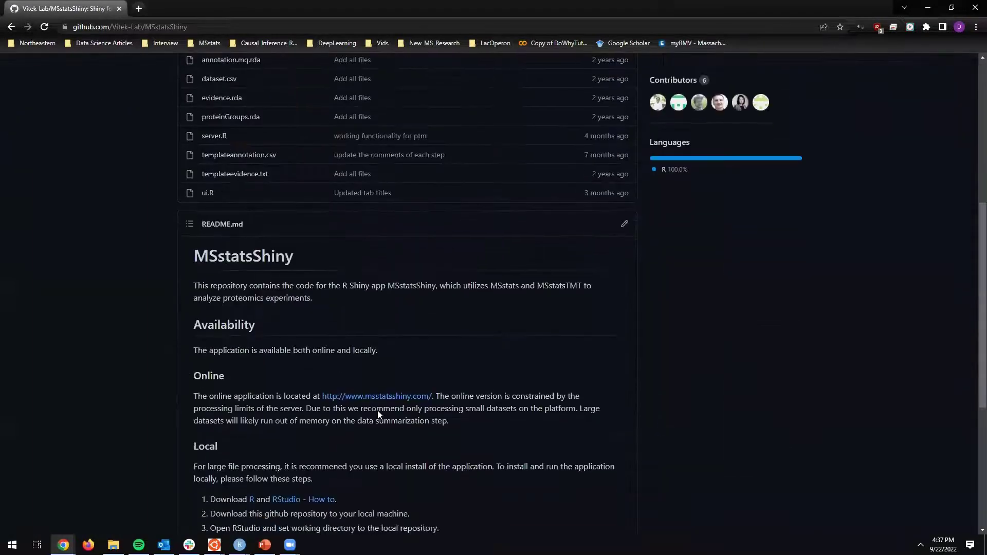
{"action": "scroll", "coordinate": [431, 303], "scroll_direction": "up", "scroll_amount": 4}
{"action": "key", "text": "alt+Left"}
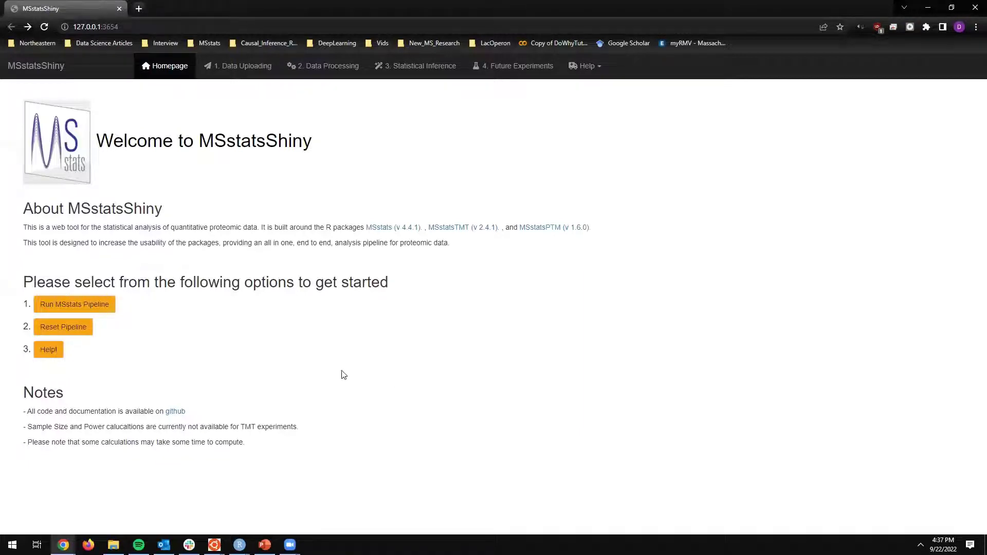
Start the MSstats pipeline and set the experimental design to DIA
{"action": "left_click", "coordinate": [97, 310]}
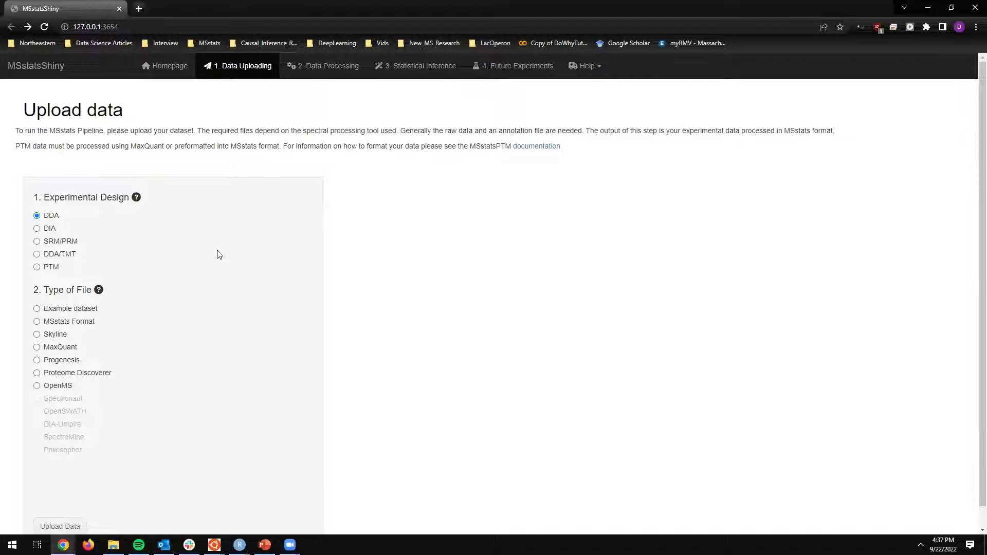
{"action": "left_click", "coordinate": [46, 228]}
{"action": "scroll", "coordinate": [275, 304], "scroll_direction": "down", "scroll_amount": 1}
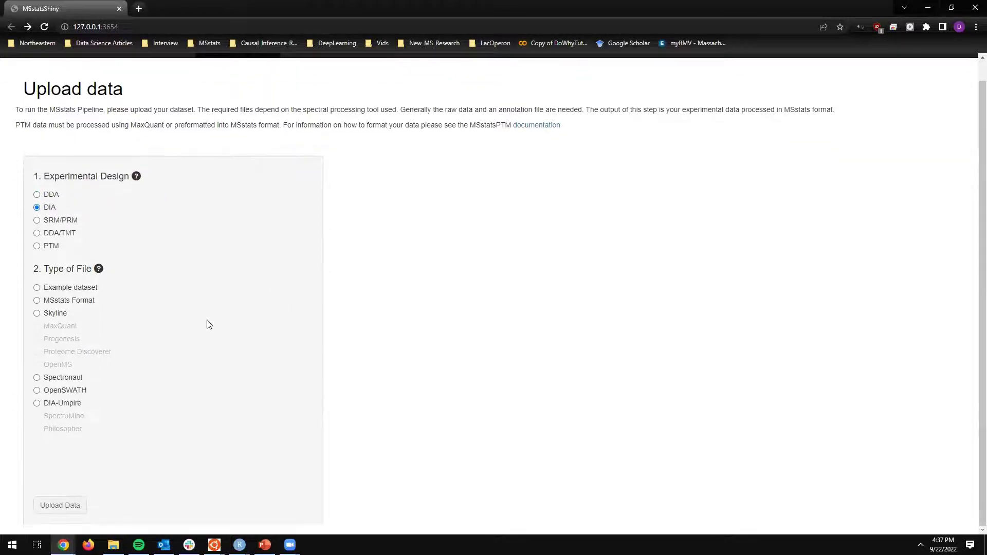
{"action": "left_click", "coordinate": [77, 291]}
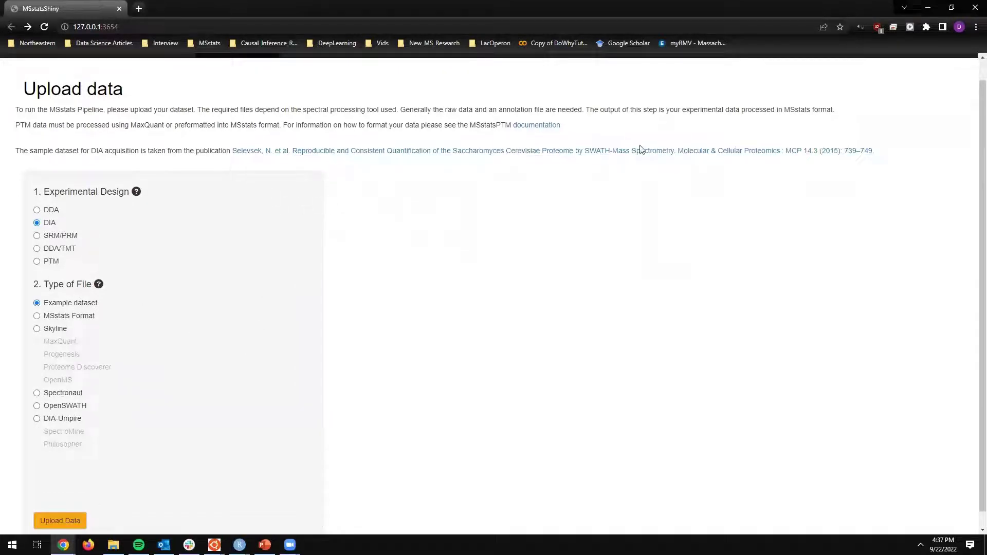
Try the Skyline, Spectronaut and OpenSWATH file types, leaving DIA-Umpire selected
{"action": "scroll", "coordinate": [128, 350], "scroll_direction": "down", "scroll_amount": 1}
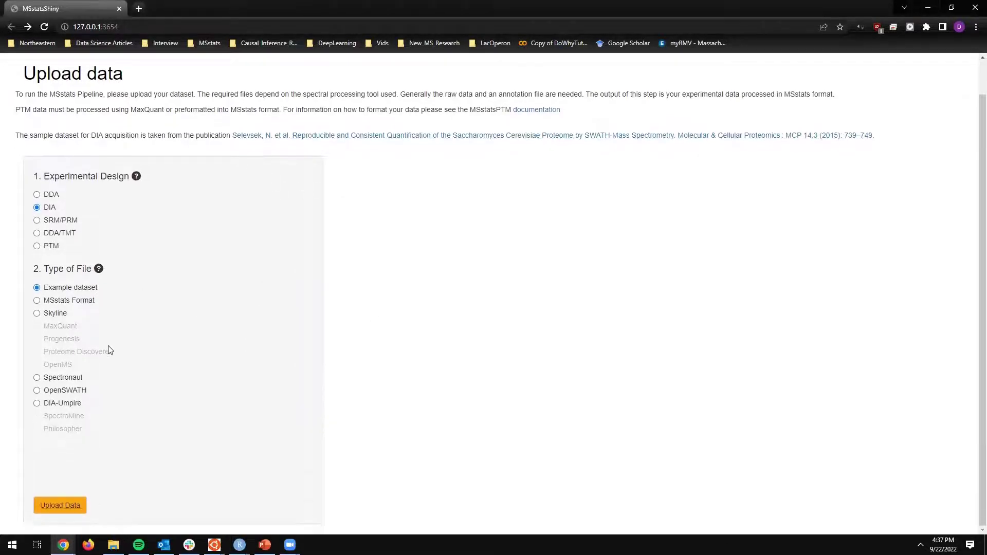
{"action": "left_click", "coordinate": [48, 316]}
{"action": "scroll", "coordinate": [174, 337], "scroll_direction": "down", "scroll_amount": 4}
{"action": "left_click", "coordinate": [53, 160]}
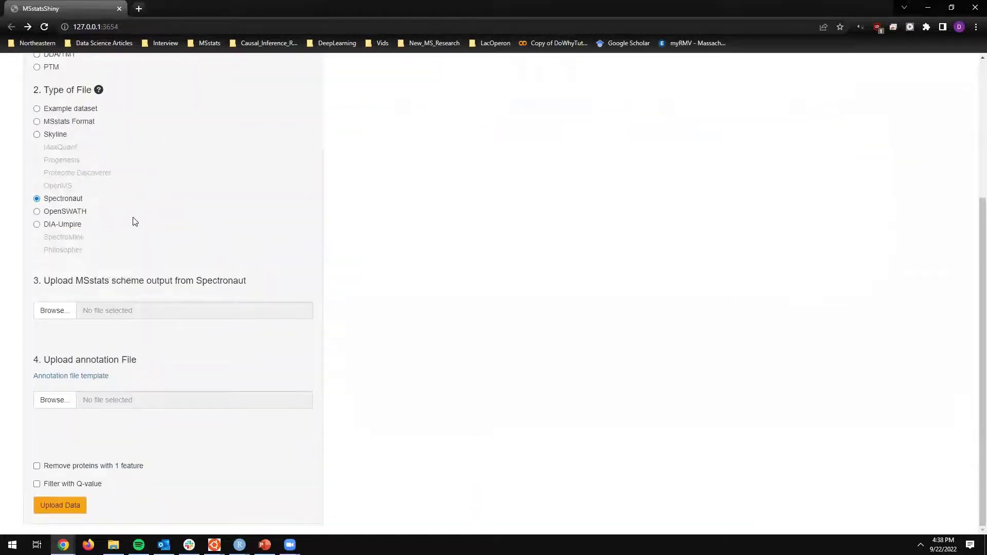
{"action": "left_click", "coordinate": [83, 212]}
{"action": "left_click", "coordinate": [67, 227]}
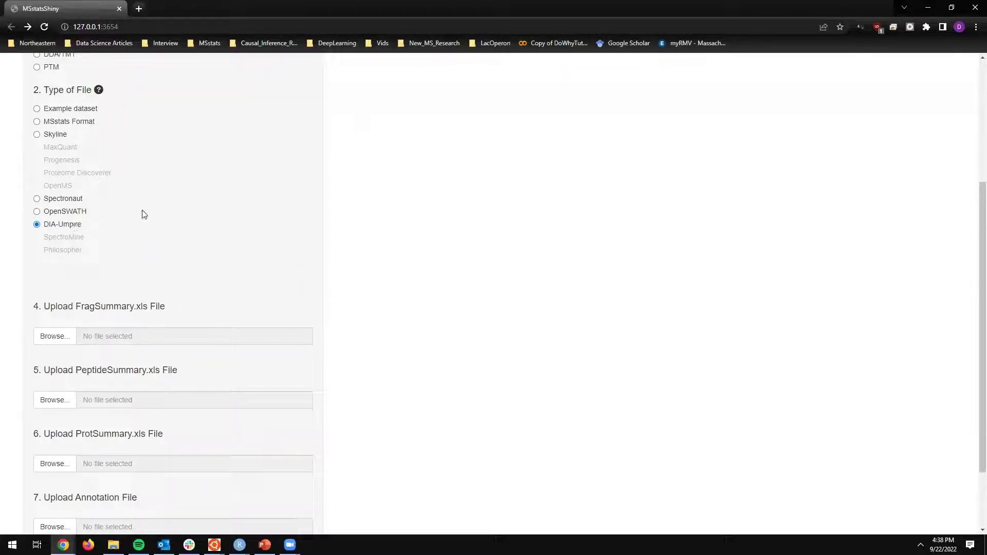
{"action": "scroll", "coordinate": [186, 418], "scroll_direction": "down", "scroll_amount": 1}
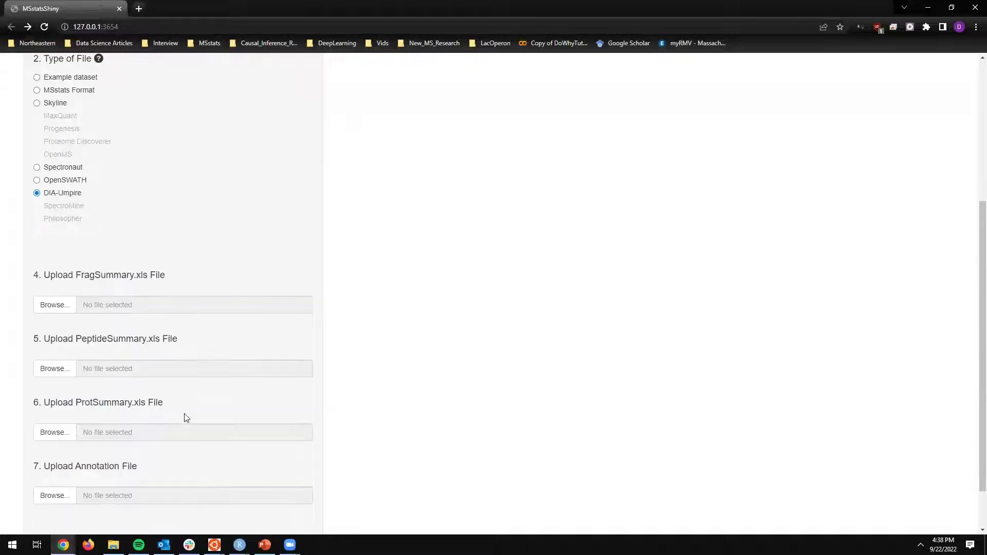
{"action": "scroll", "coordinate": [187, 417], "scroll_direction": "down", "scroll_amount": 1}
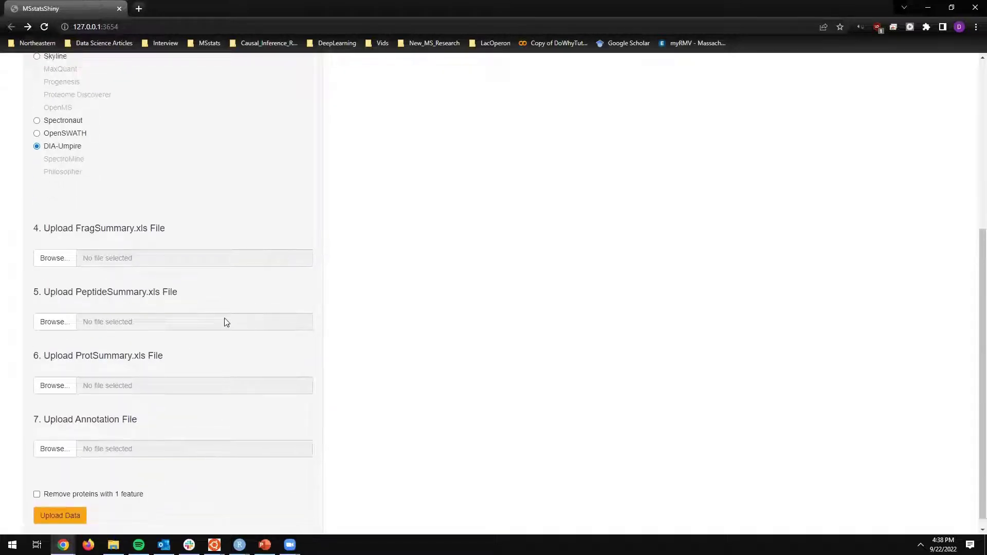
{"action": "scroll", "coordinate": [114, 359], "scroll_direction": "up", "scroll_amount": 5}
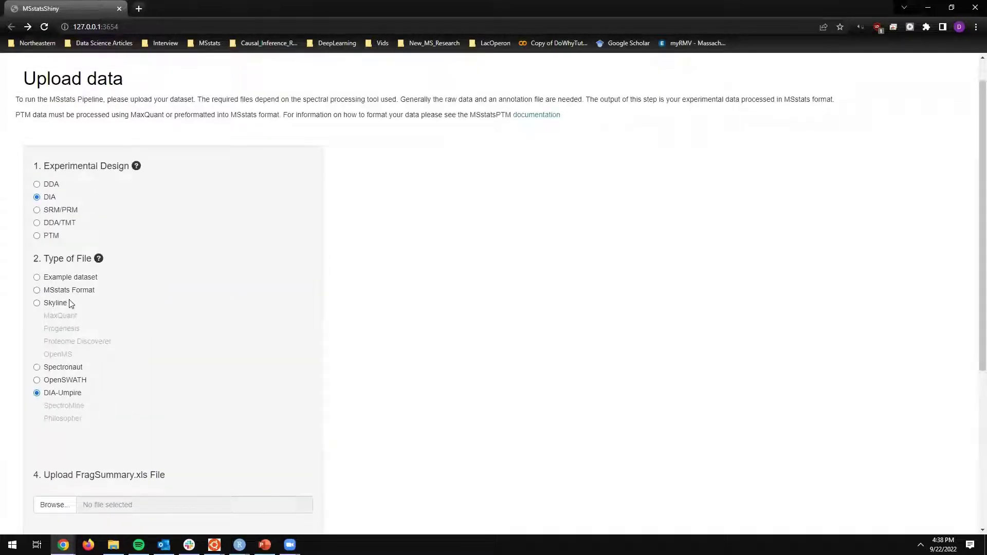
{"action": "scroll", "coordinate": [144, 288], "scroll_direction": "up", "scroll_amount": 1}
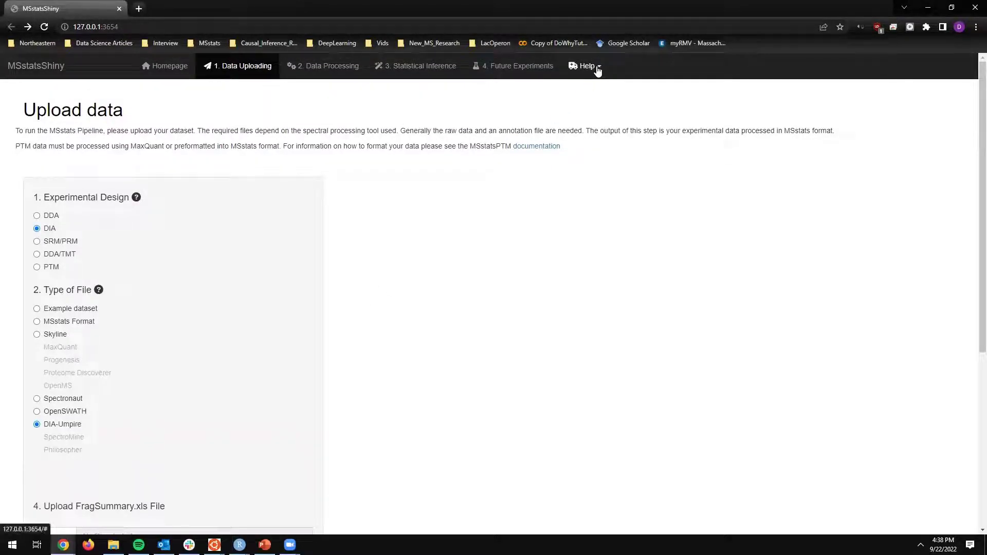
Upload the example dataset: 6 conditions, 18 MS runs, 90 proteins, 355 features
{"action": "left_click", "coordinate": [57, 311]}
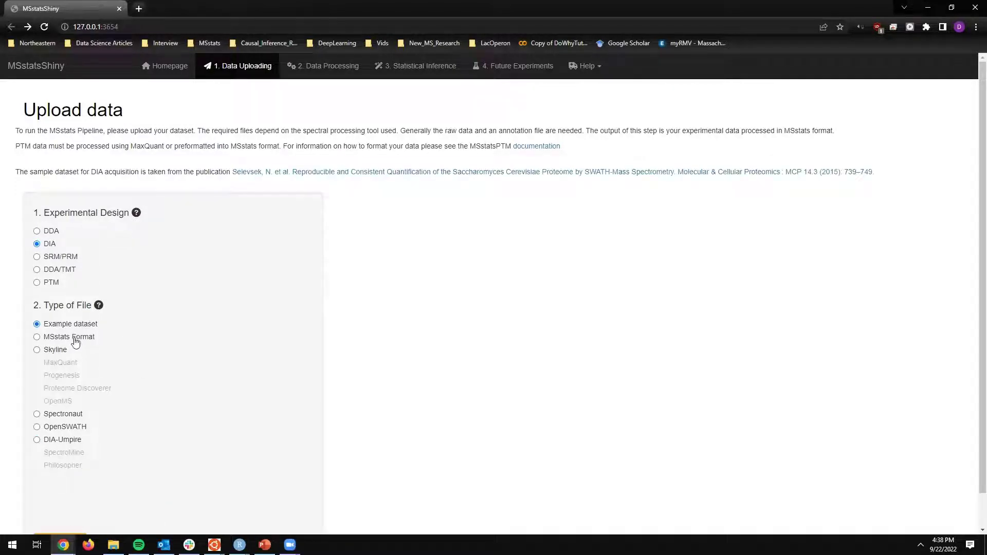
{"action": "scroll", "coordinate": [72, 342], "scroll_direction": "down", "scroll_amount": 1}
{"action": "left_click", "coordinate": [67, 508]}
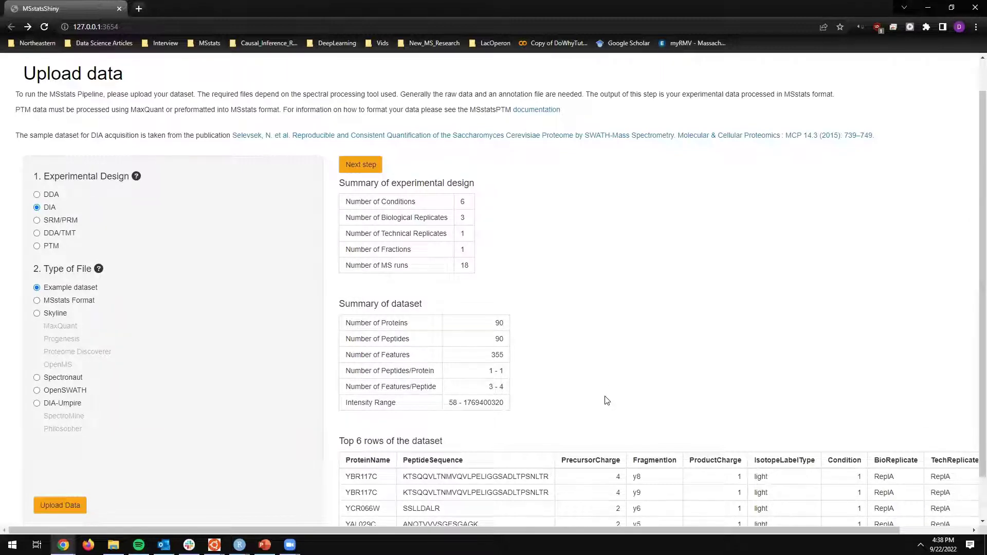
{"action": "scroll", "coordinate": [583, 404], "scroll_direction": "down", "scroll_amount": 1}
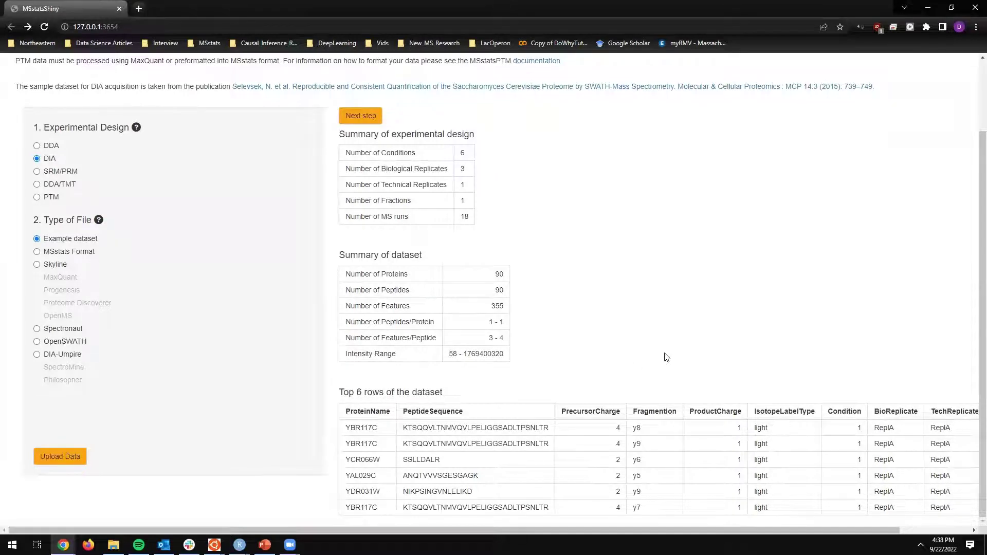
{"action": "scroll", "coordinate": [415, 355], "scroll_direction": "up", "scroll_amount": 2}
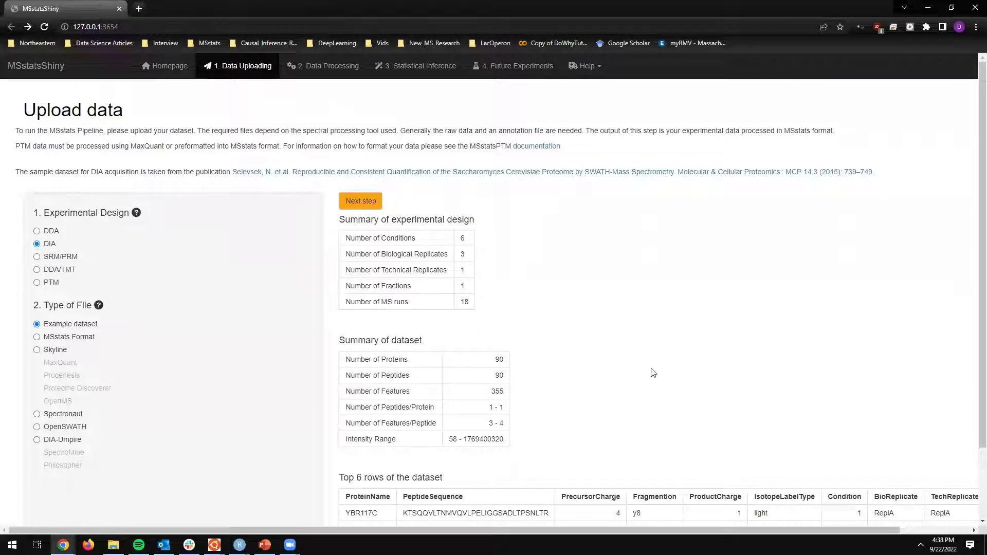
Go to data processing and limit summarization to the top 20 features
{"action": "left_click", "coordinate": [366, 205]}
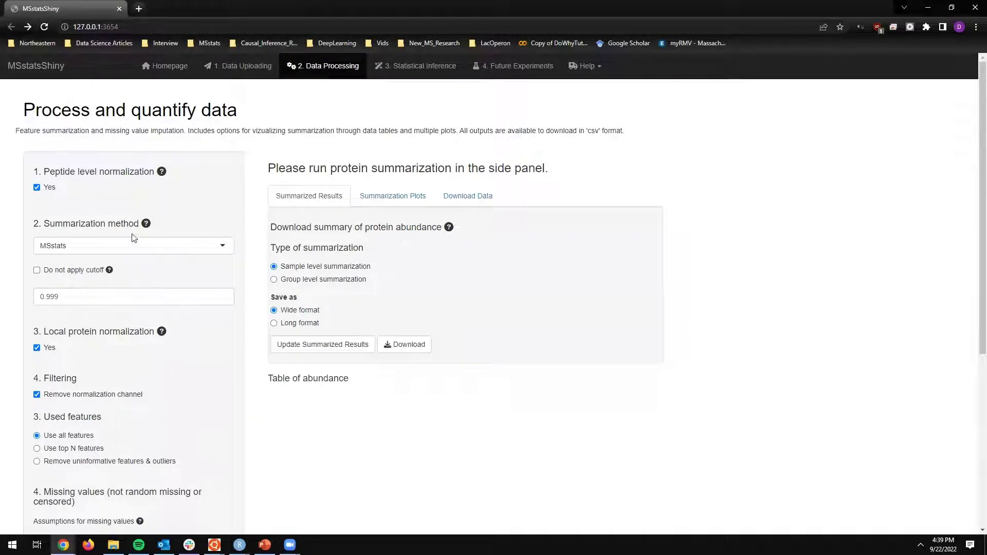
{"action": "mouse_move", "coordinate": [163, 176]}
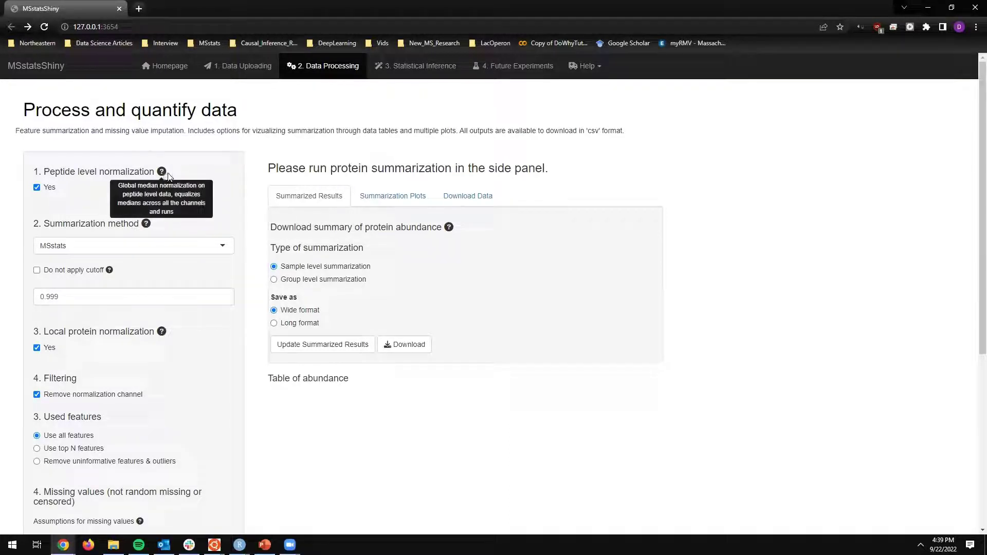
{"action": "scroll", "coordinate": [259, 220], "scroll_direction": "down", "scroll_amount": 3}
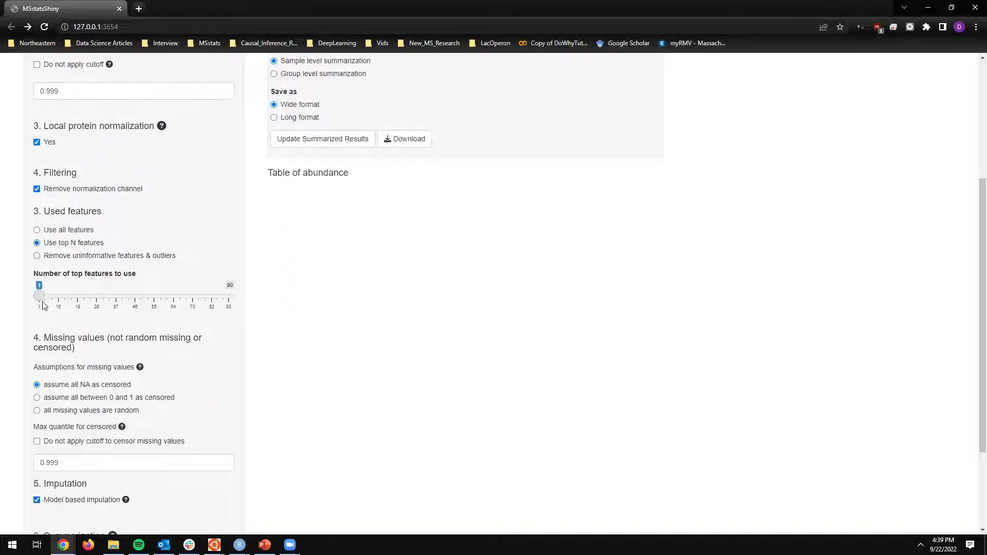
{"action": "left_click_drag", "start_coordinate": [38, 299], "coordinate": [79, 300]}
{"action": "scroll", "coordinate": [352, 247], "scroll_direction": "down", "scroll_amount": 3}
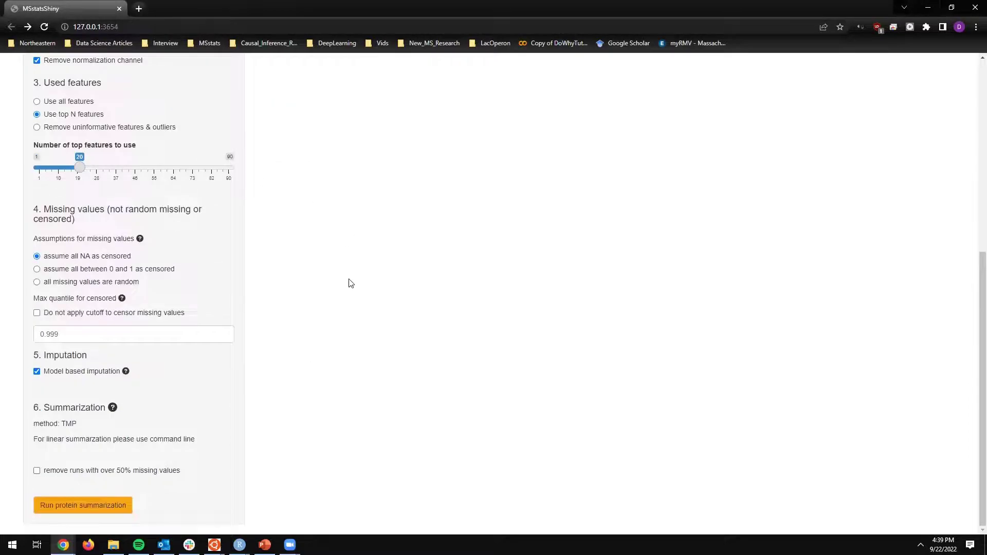
Run protein summarization and fill the protein abundance table
{"action": "left_click", "coordinate": [109, 508]}
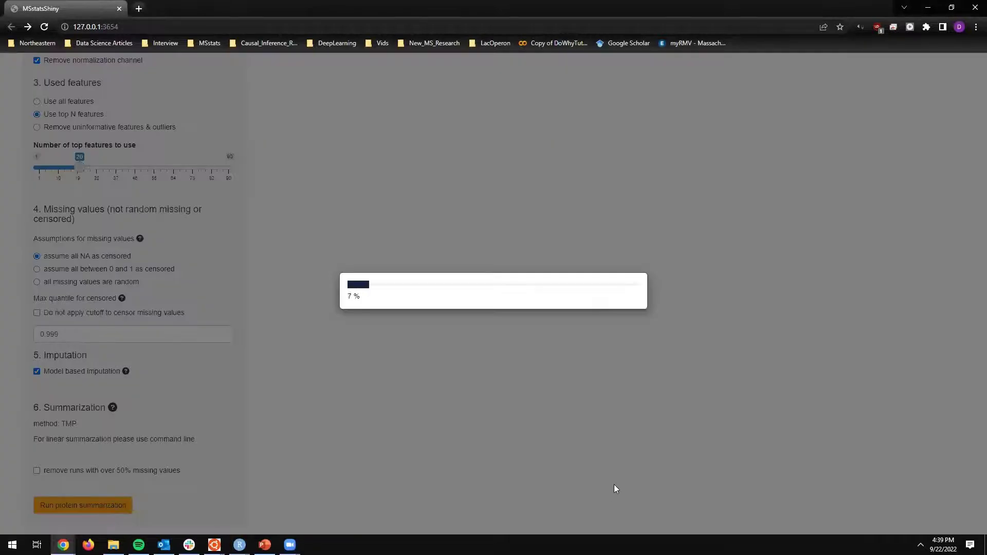
{"action": "scroll", "coordinate": [470, 349], "scroll_direction": "up", "scroll_amount": 4}
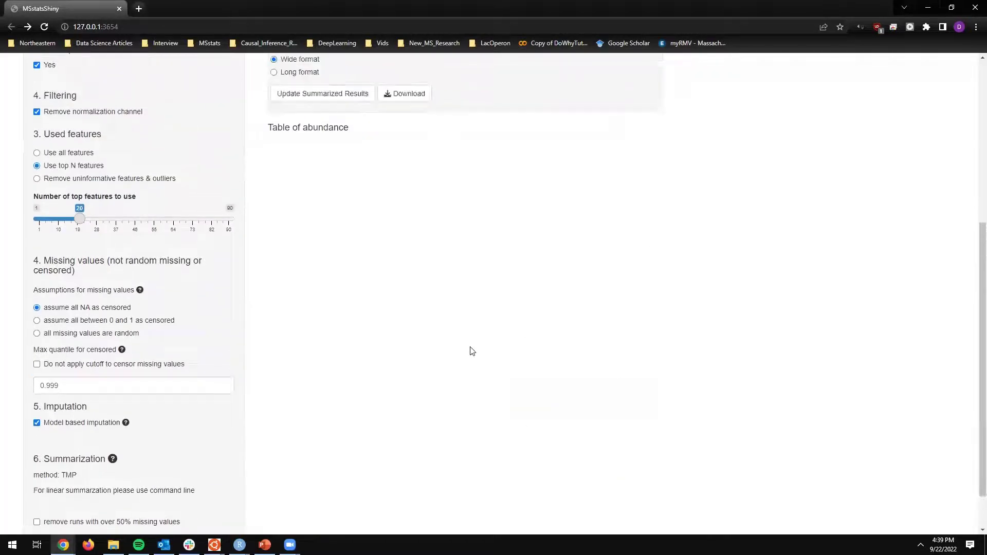
{"action": "scroll", "coordinate": [558, 311], "scroll_direction": "up", "scroll_amount": 3}
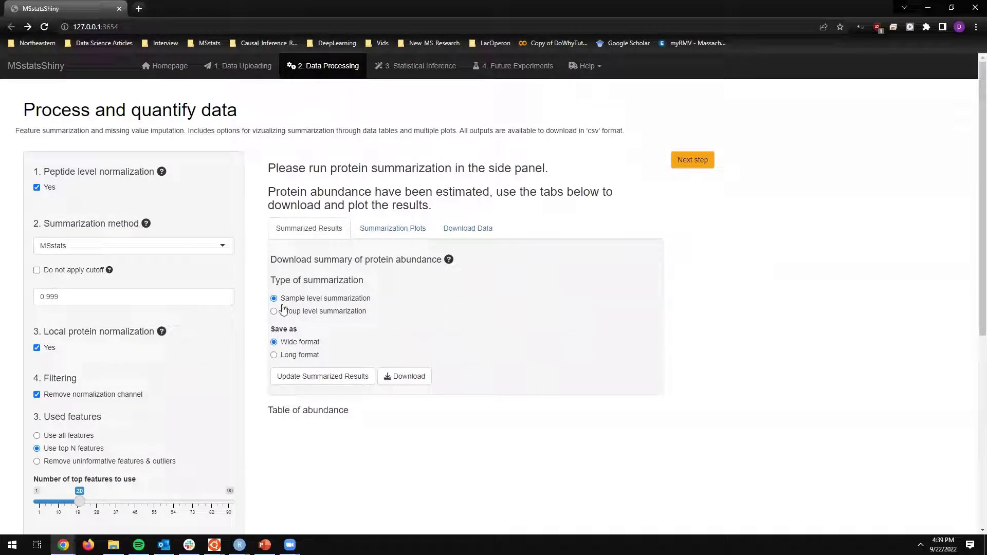
{"action": "left_click", "coordinate": [320, 381]}
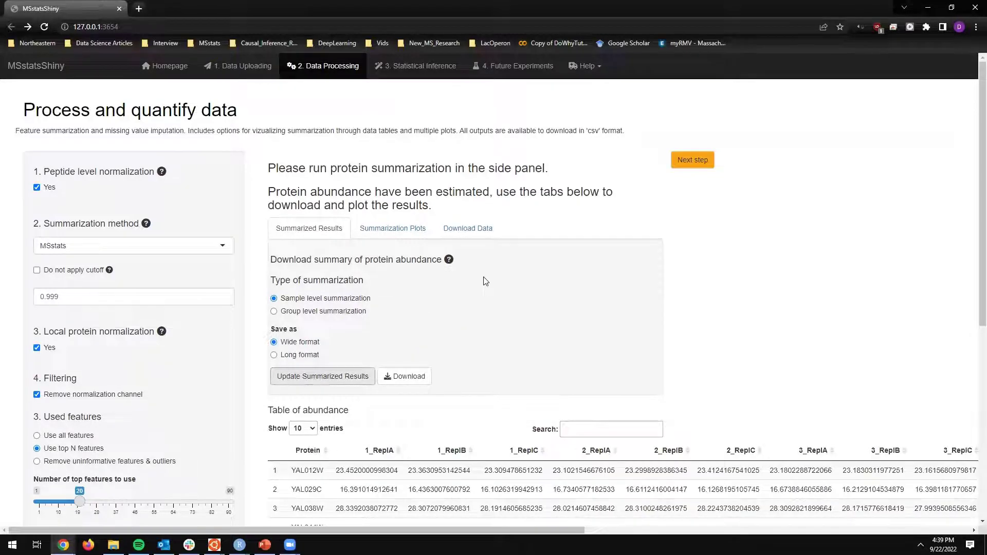
{"action": "scroll", "coordinate": [485, 286], "scroll_direction": "down", "scroll_amount": 2}
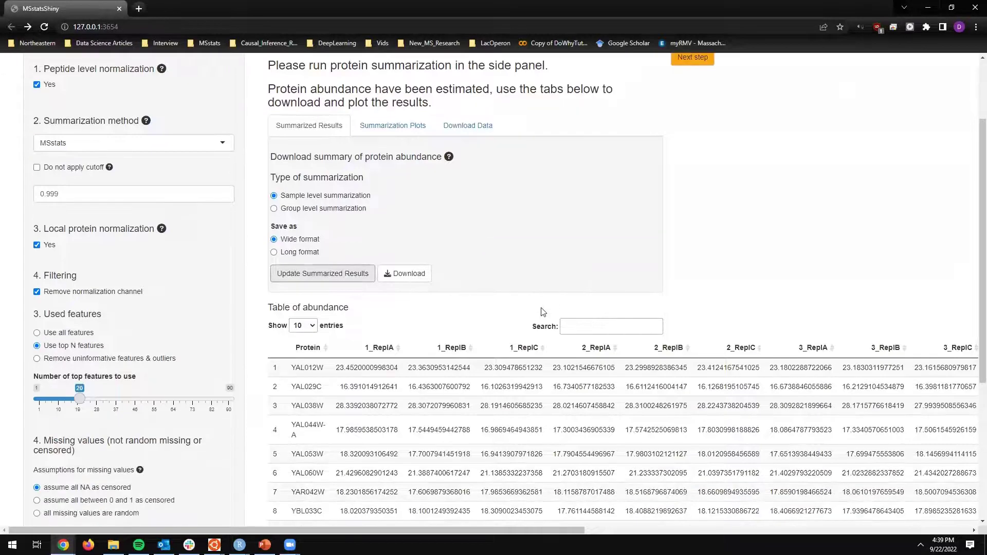
{"action": "scroll", "coordinate": [437, 384], "scroll_direction": "up", "scroll_amount": 1}
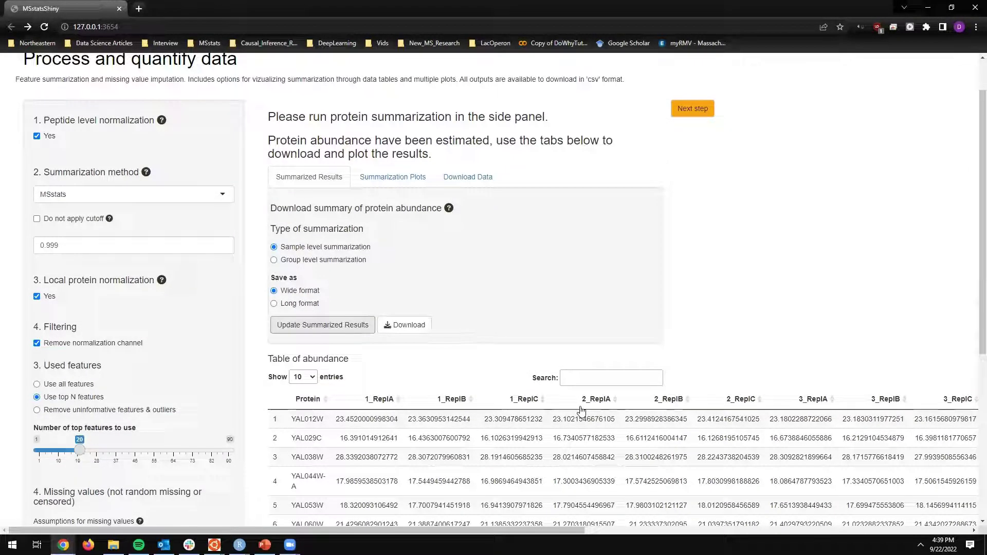
Switch the abundance table to group-level summarization in long format, 540 entries
{"action": "left_click", "coordinate": [353, 262]}
{"action": "left_click", "coordinate": [330, 329]}
{"action": "scroll", "coordinate": [550, 429], "scroll_direction": "down", "scroll_amount": 2}
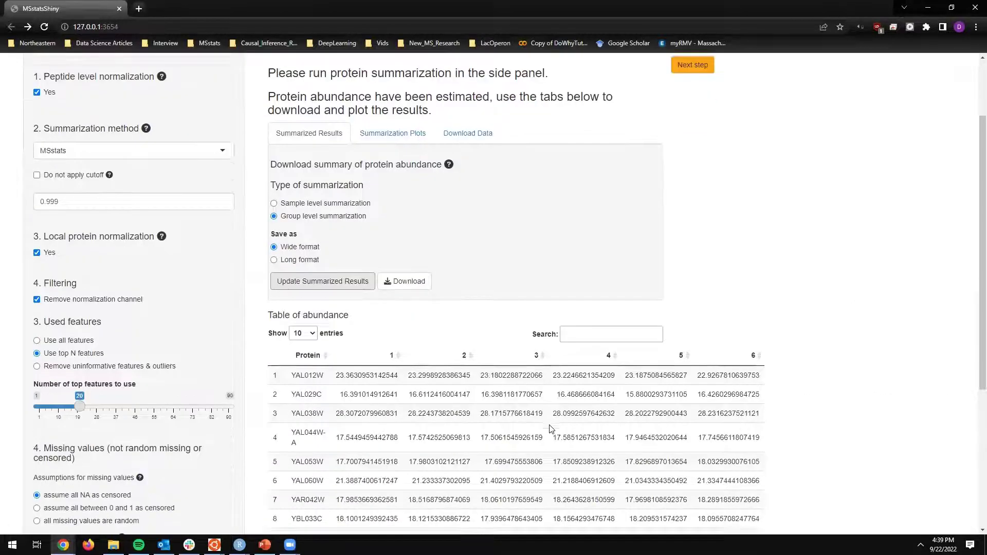
{"action": "scroll", "coordinate": [550, 428], "scroll_direction": "down", "scroll_amount": 1}
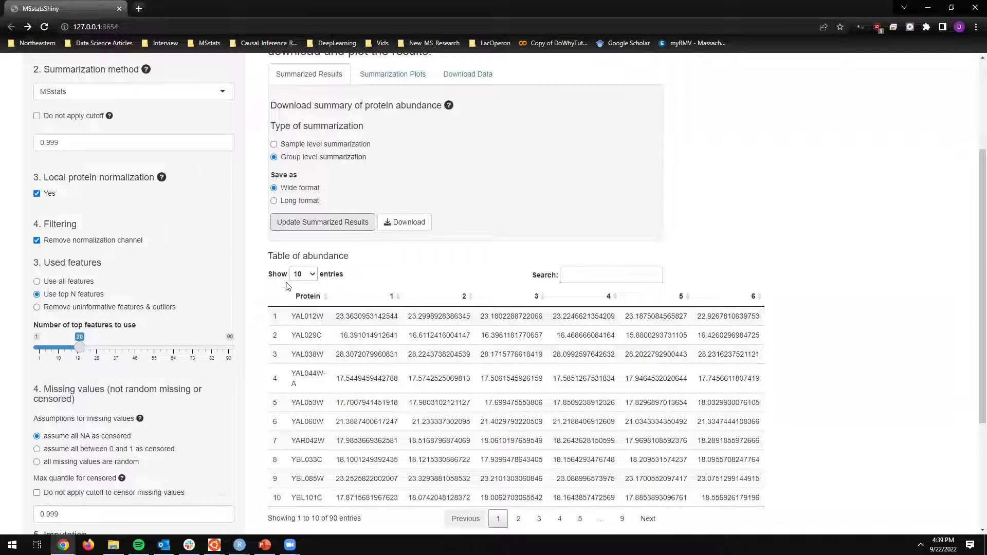
{"action": "left_click", "coordinate": [299, 201]}
{"action": "left_click", "coordinate": [313, 222]}
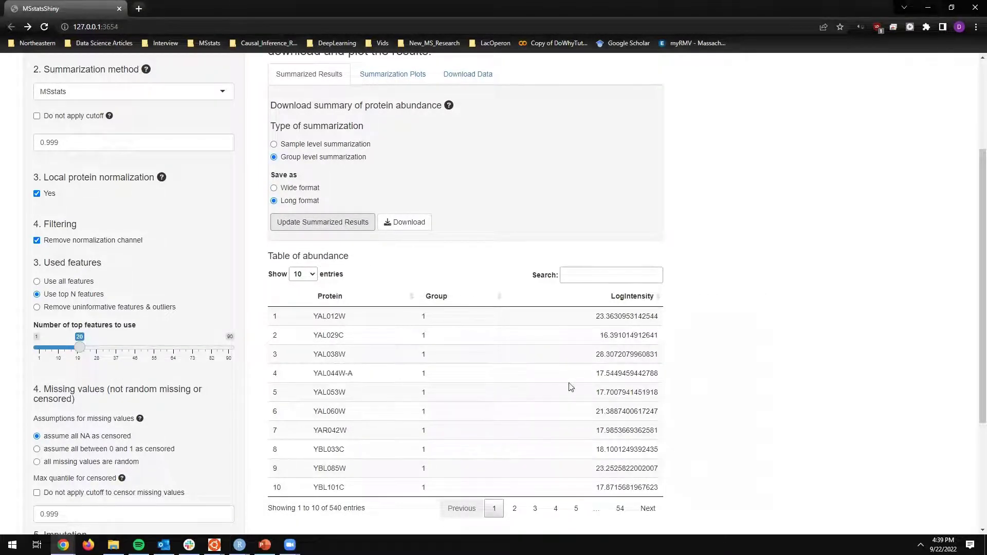
Show the quality control boxplot for ALL PROTEINS, then for YBR117C alone
{"action": "left_click", "coordinate": [412, 74]}
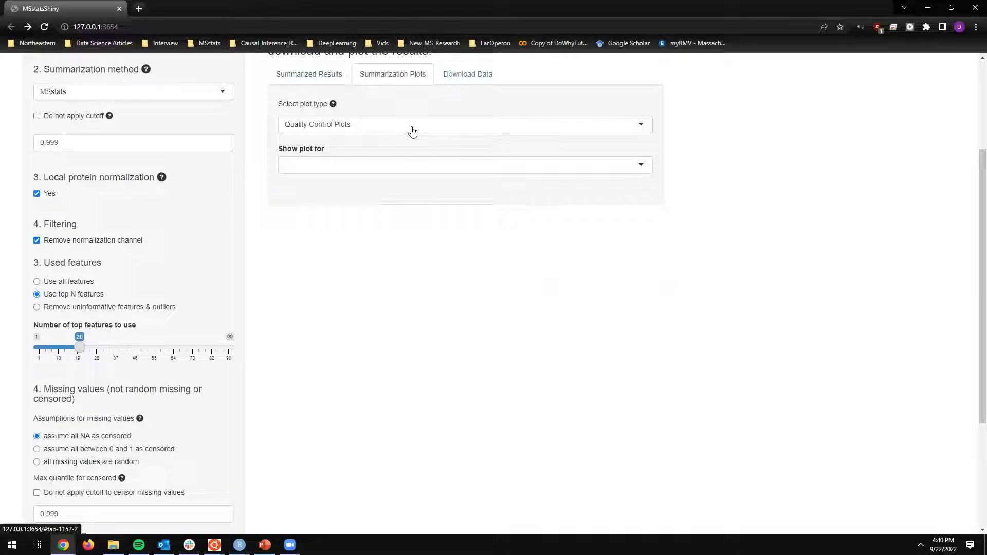
{"action": "scroll", "coordinate": [381, 196], "scroll_direction": "up", "scroll_amount": 2}
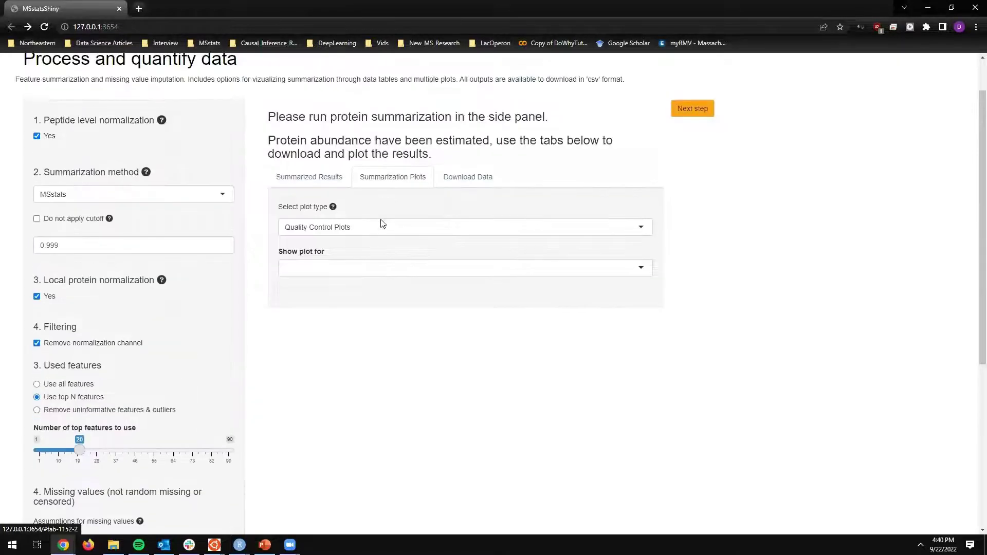
{"action": "left_click", "coordinate": [368, 263]}
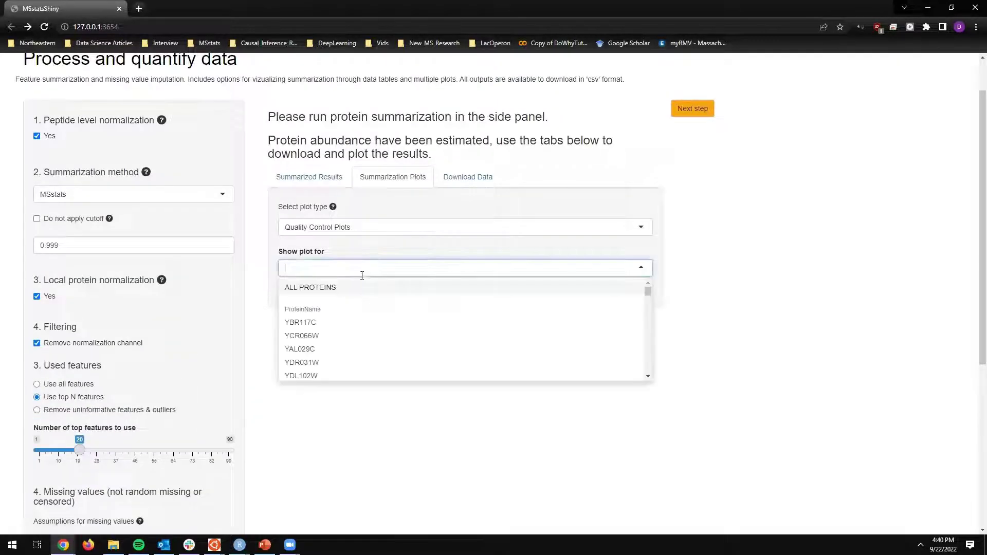
{"action": "left_click", "coordinate": [333, 291]}
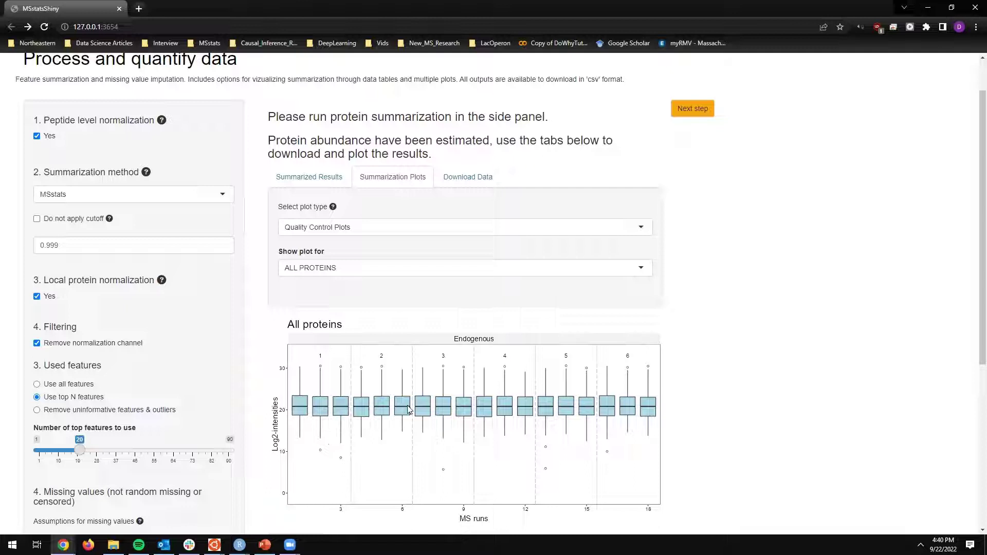
{"action": "left_click", "coordinate": [339, 271]}
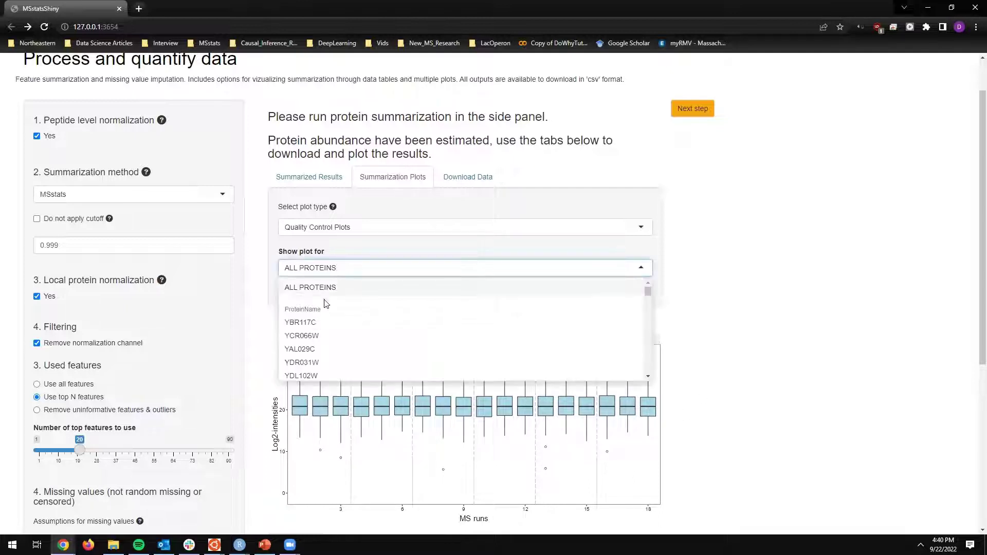
{"action": "left_click", "coordinate": [304, 323]}
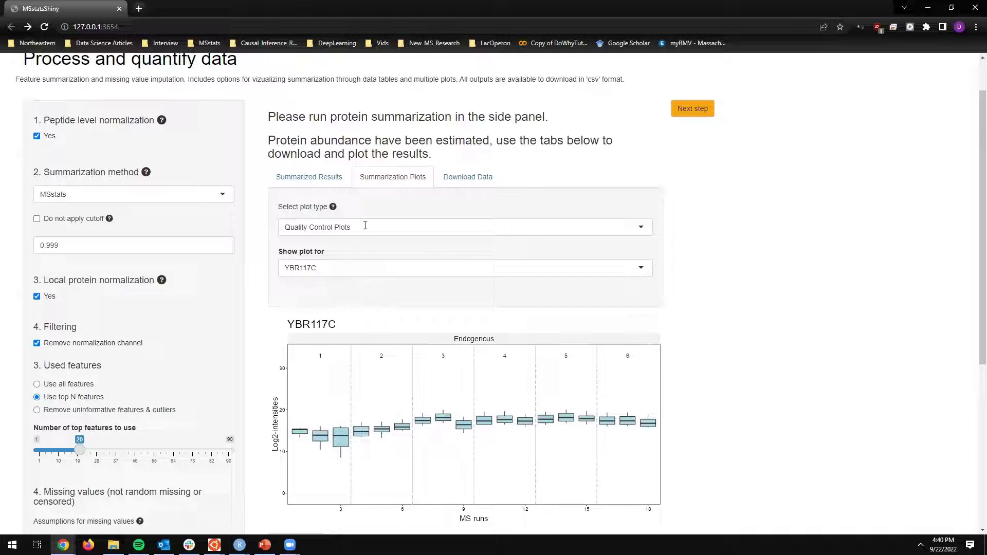
Show the YBR117C profile plot with the run summary added
{"action": "left_click", "coordinate": [365, 226]}
{"action": "left_click", "coordinate": [335, 263]}
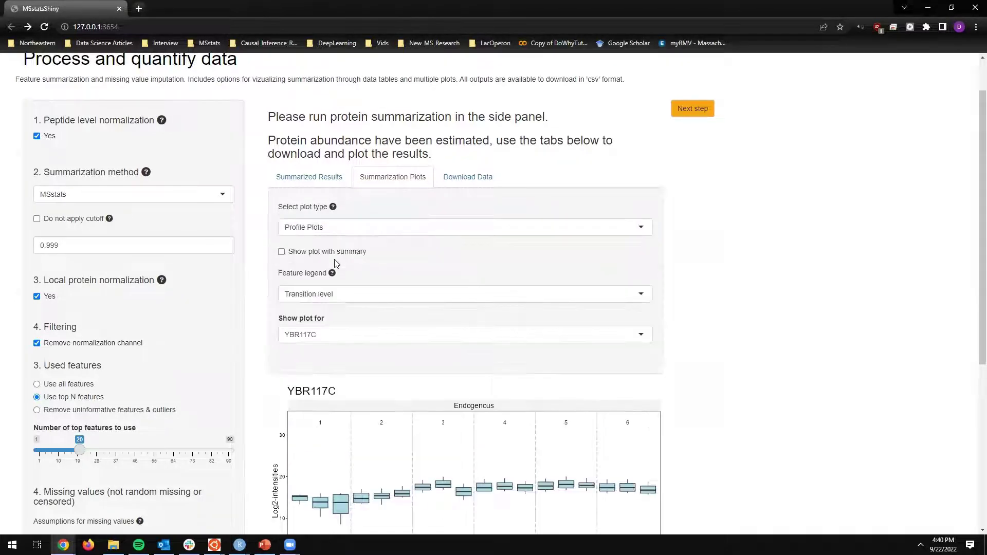
{"action": "left_click", "coordinate": [306, 333]}
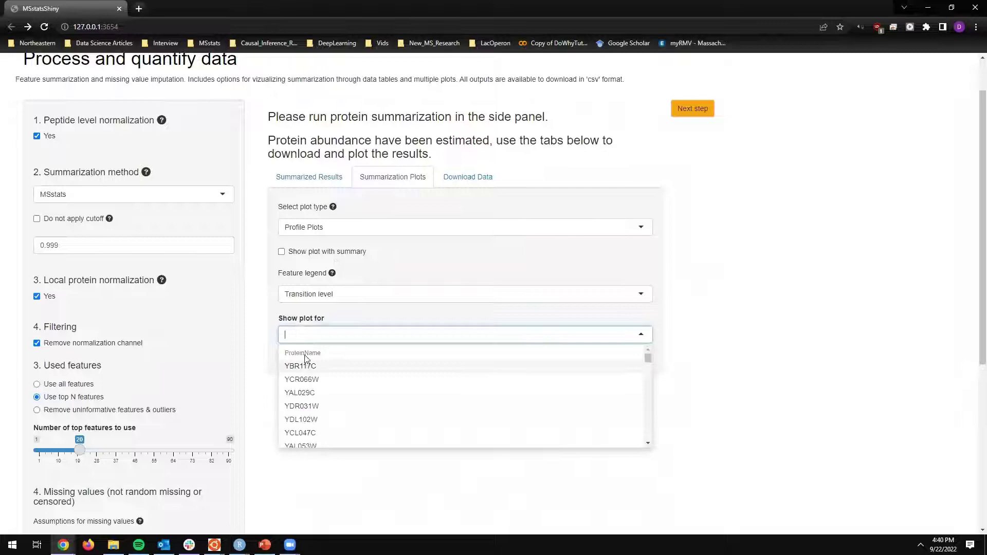
{"action": "left_click", "coordinate": [307, 367]}
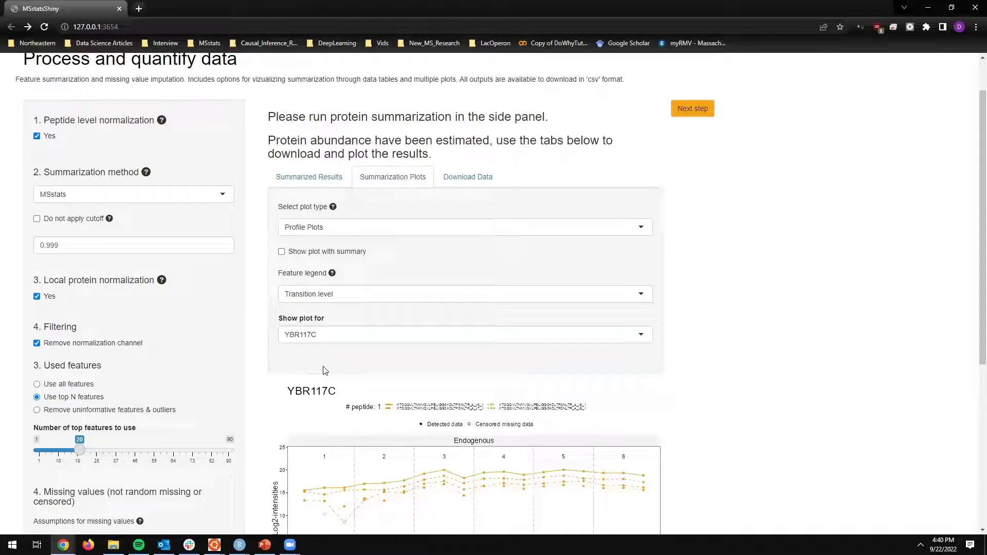
{"action": "scroll", "coordinate": [708, 319], "scroll_direction": "down", "scroll_amount": 2}
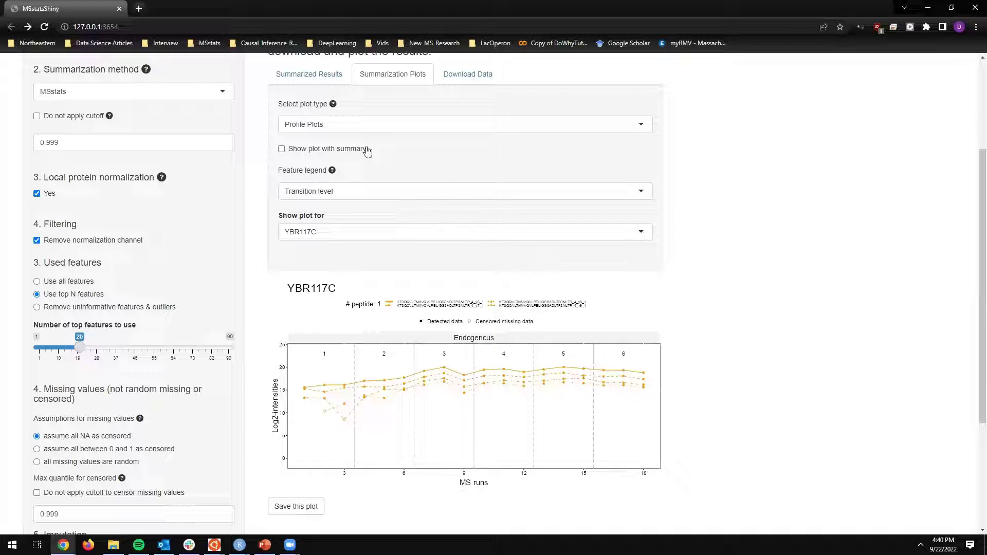
{"action": "left_click", "coordinate": [282, 149]}
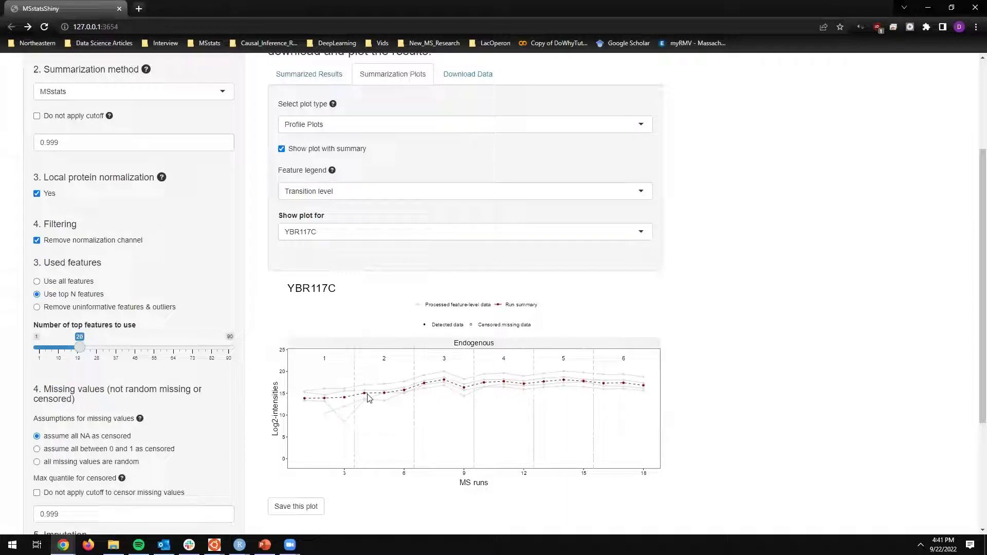
Keep the Transition feature legend and bring up the Download Data options
{"action": "left_click", "coordinate": [329, 188]}
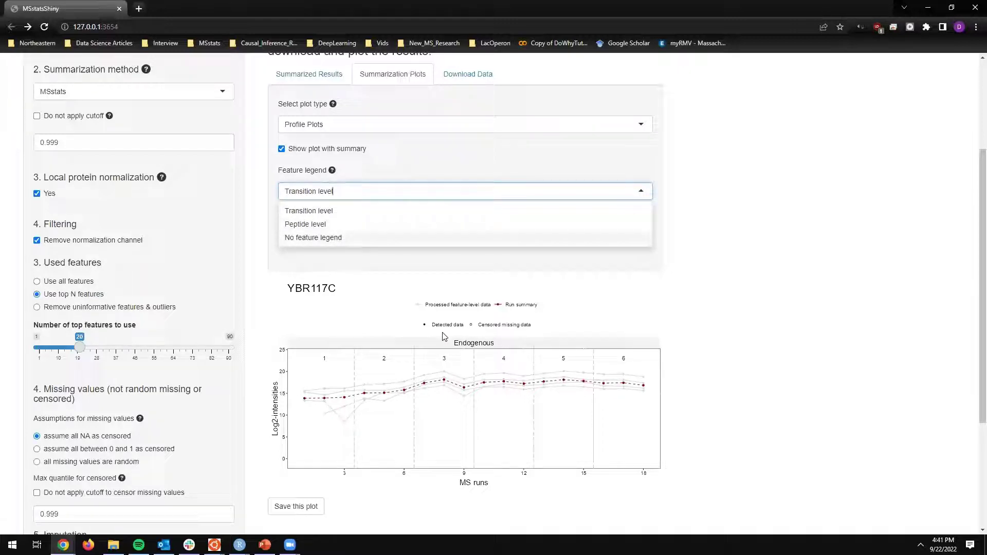
{"action": "left_click", "coordinate": [735, 288]}
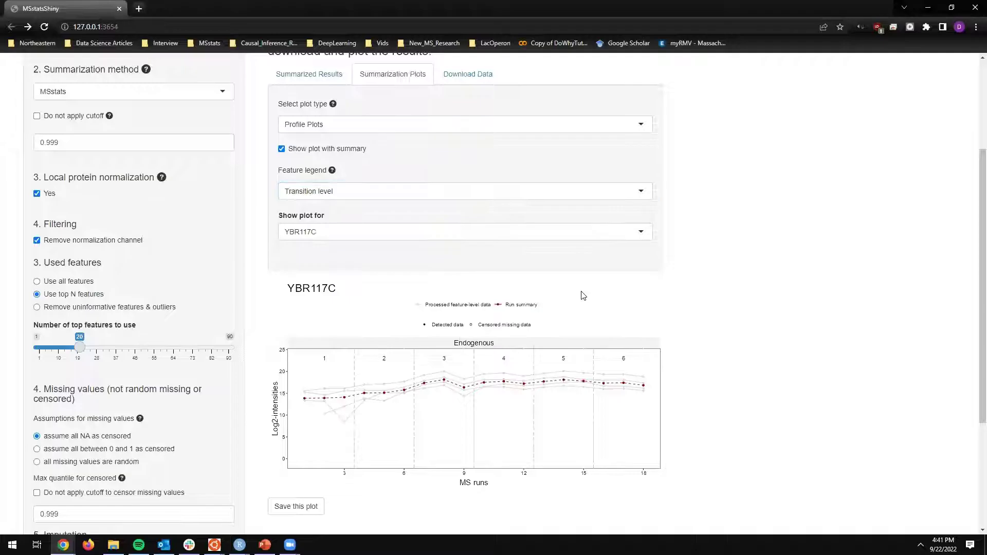
{"action": "scroll", "coordinate": [565, 295], "scroll_direction": "up", "scroll_amount": 5}
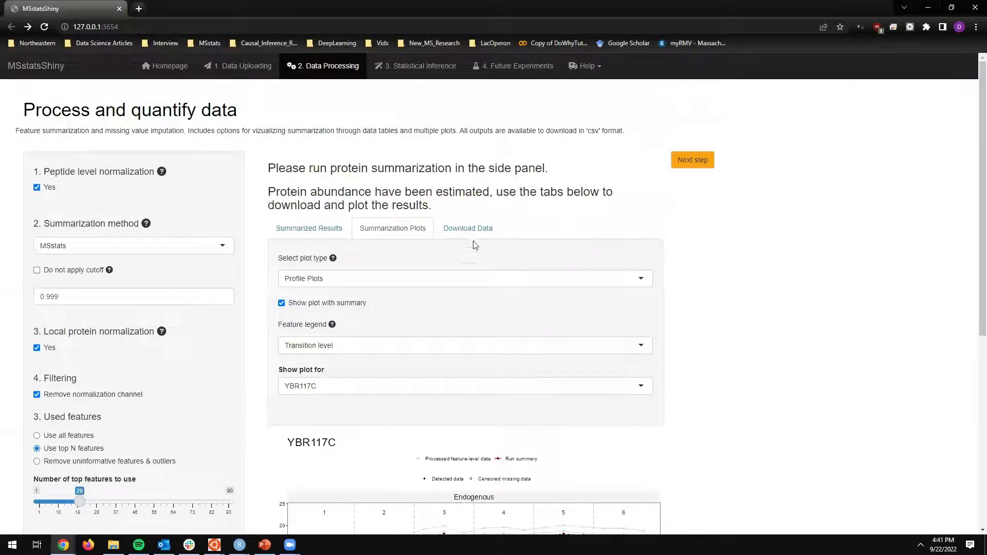
{"action": "left_click", "coordinate": [472, 231]}
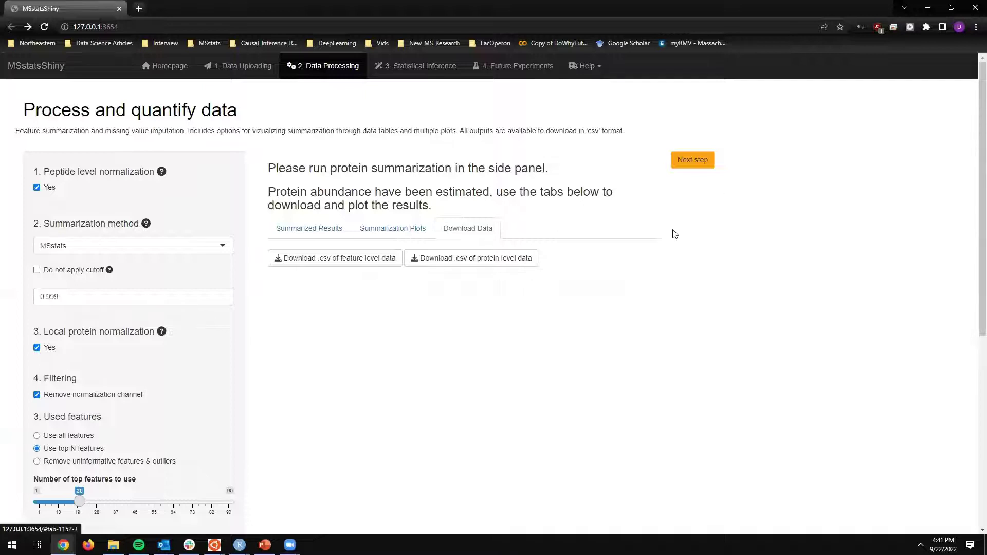
Advance to the 3. Statistical Inference tab with Next step
{"action": "left_click", "coordinate": [694, 162]}
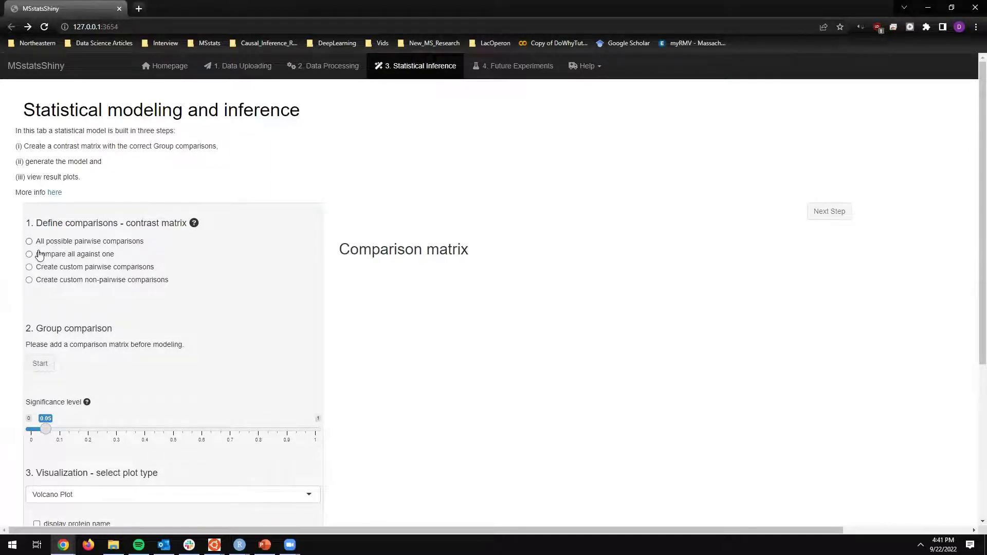
Try the reference-group and custom pairwise comparison options, leaving group 1
{"action": "left_click", "coordinate": [44, 257]}
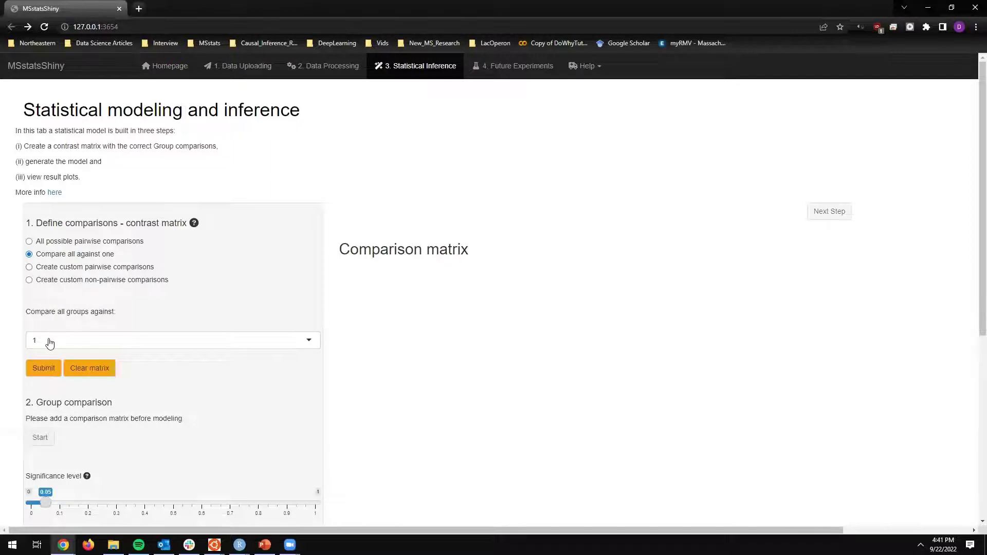
{"action": "left_click", "coordinate": [50, 342]}
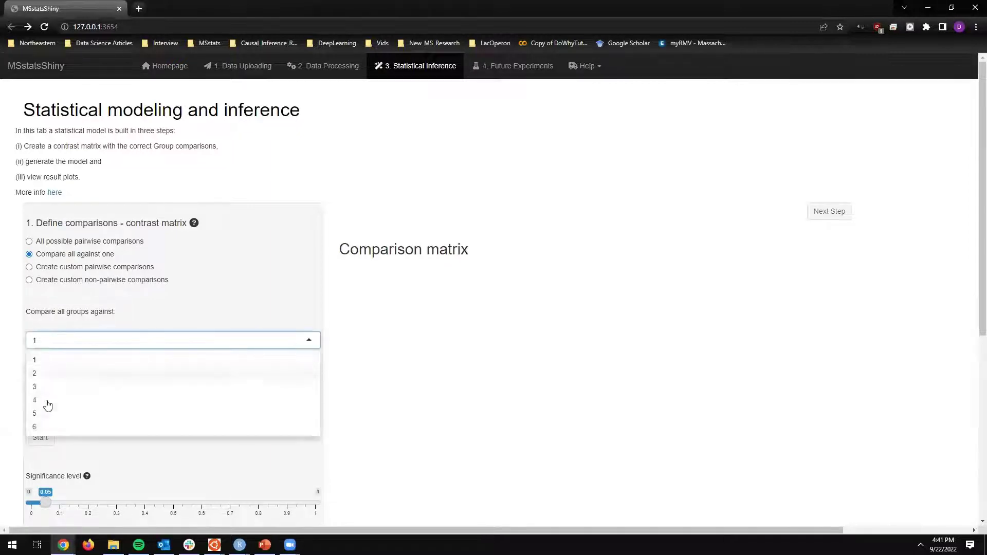
{"action": "left_click", "coordinate": [66, 272]}
{"action": "left_click", "coordinate": [95, 380]}
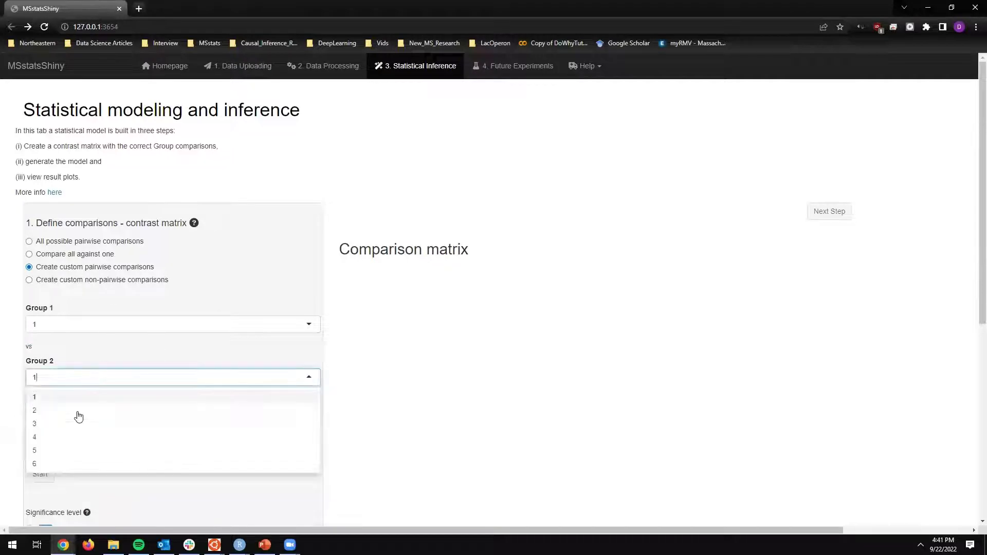
{"action": "left_click", "coordinate": [37, 397]}
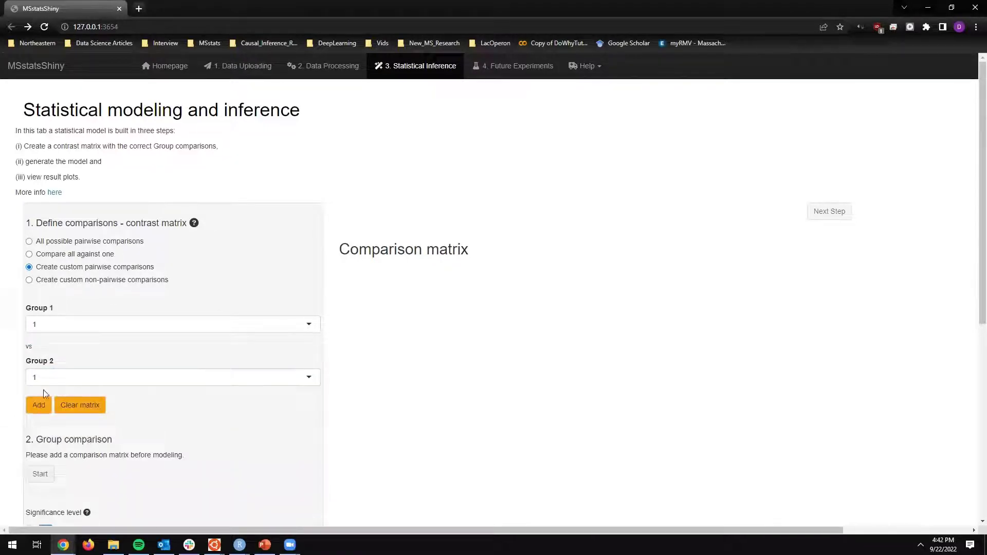
Choose all possible pairwise comparisons and submit, giving 15 comparisons
{"action": "left_click", "coordinate": [88, 283]}
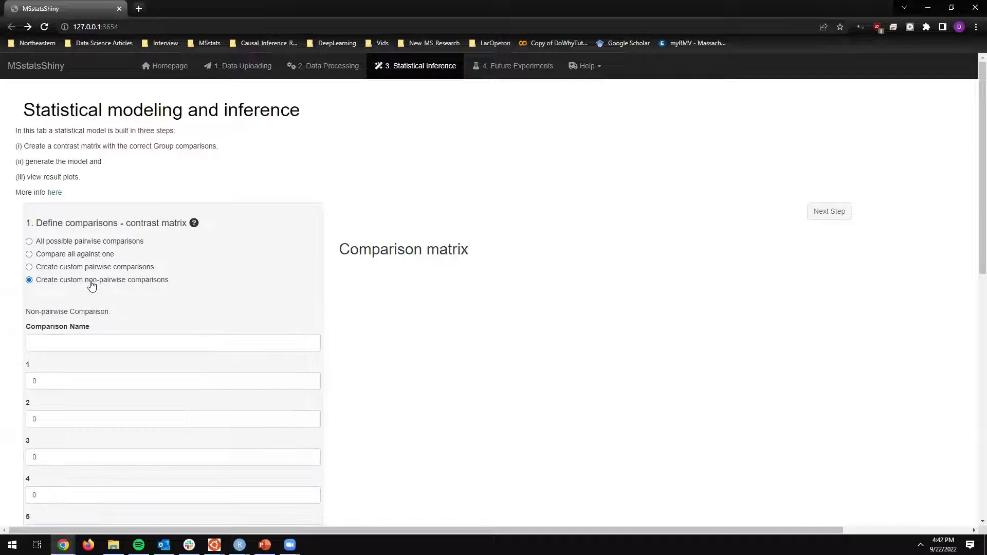
{"action": "scroll", "coordinate": [207, 319], "scroll_direction": "down", "scroll_amount": 4}
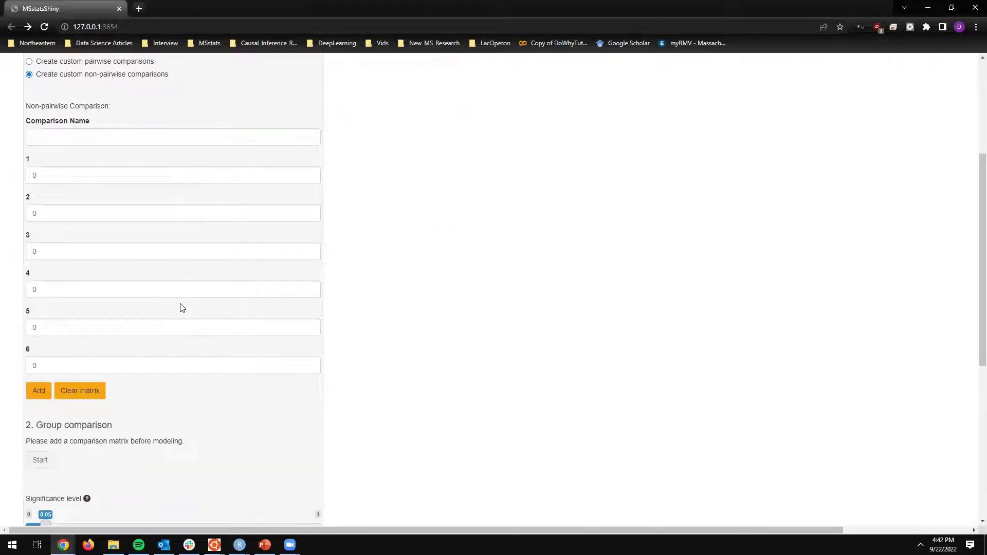
{"action": "scroll", "coordinate": [181, 308], "scroll_direction": "up", "scroll_amount": 2}
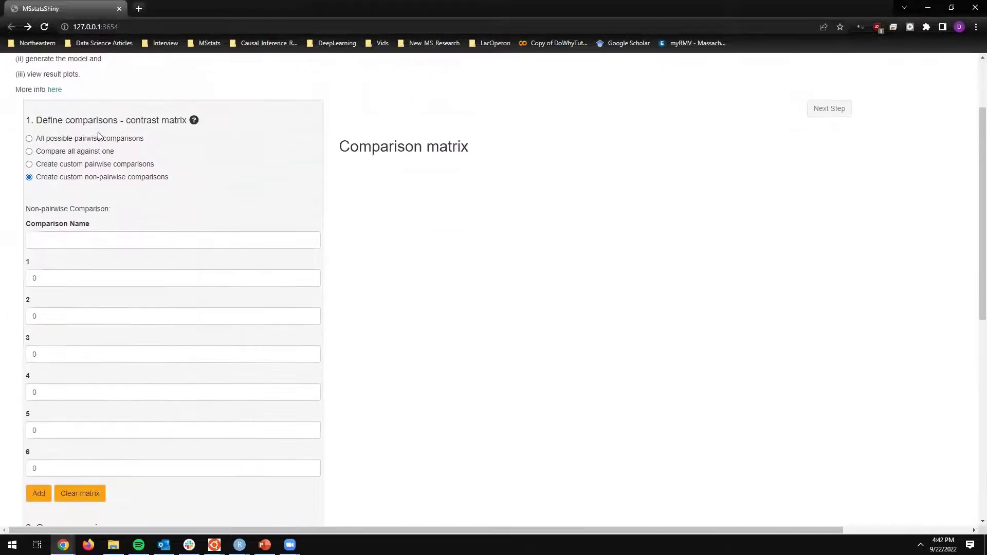
{"action": "left_click", "coordinate": [45, 141]}
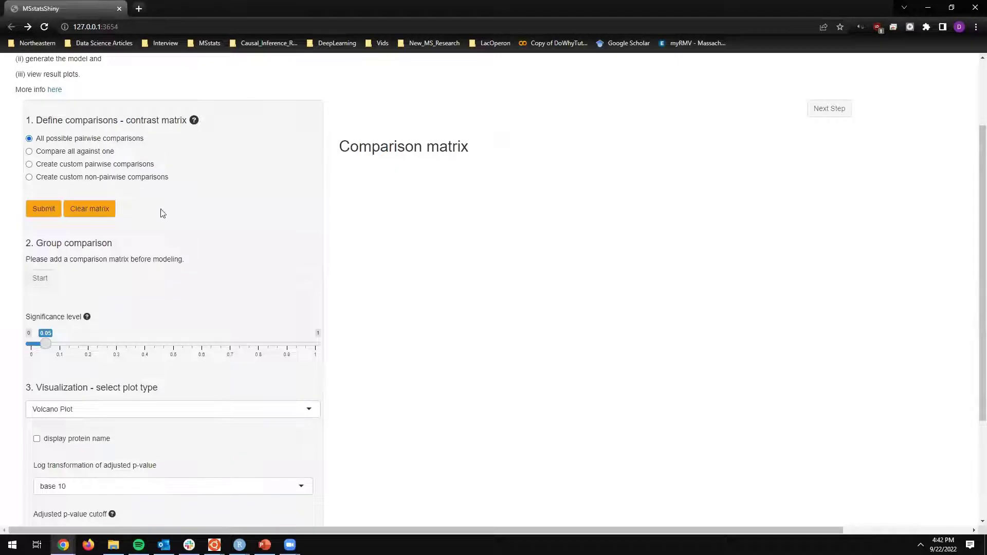
{"action": "left_click", "coordinate": [34, 212]}
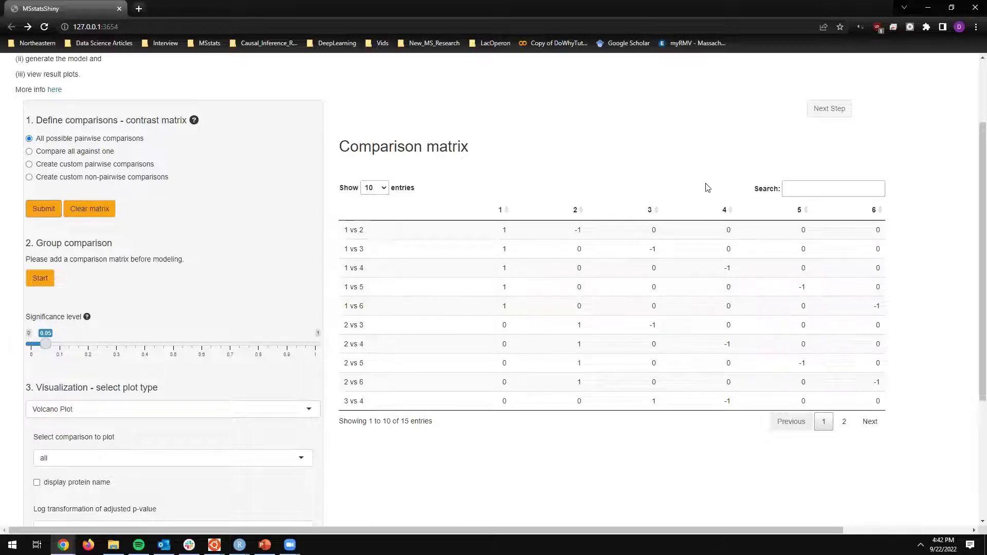
Run the group comparison and review the results table of 66 significant proteins
{"action": "left_click", "coordinate": [40, 278]}
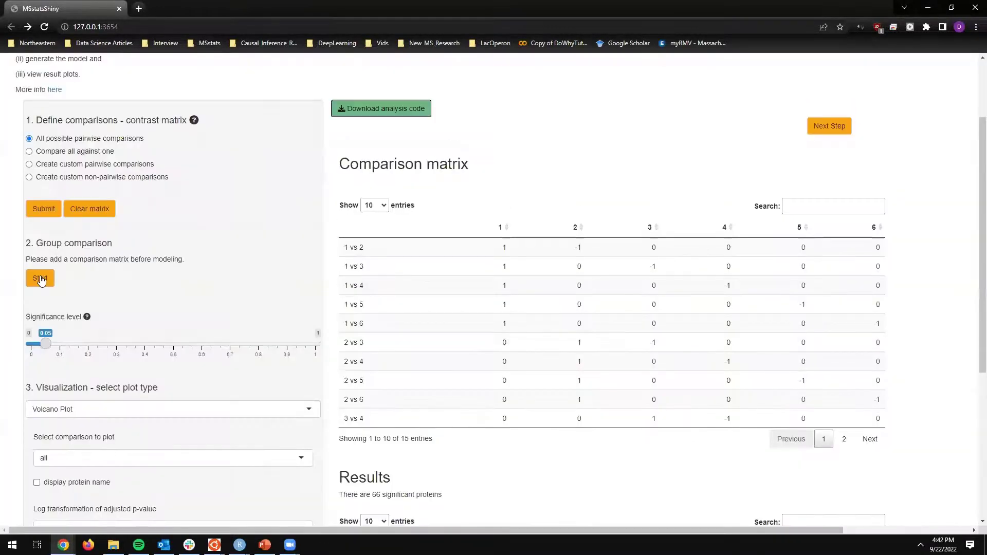
{"action": "scroll", "coordinate": [183, 335], "scroll_direction": "down", "scroll_amount": 2}
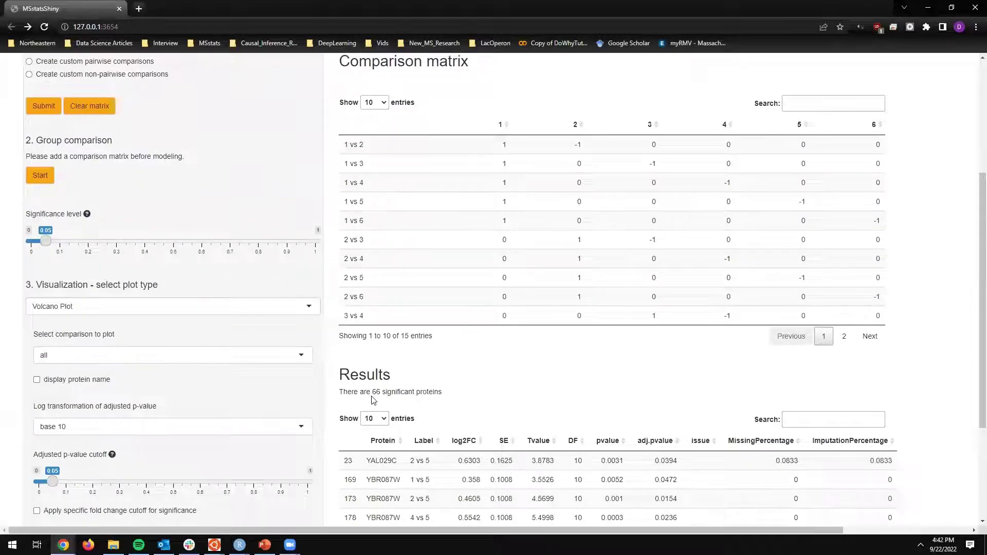
{"action": "scroll", "coordinate": [419, 442], "scroll_direction": "down", "scroll_amount": 2}
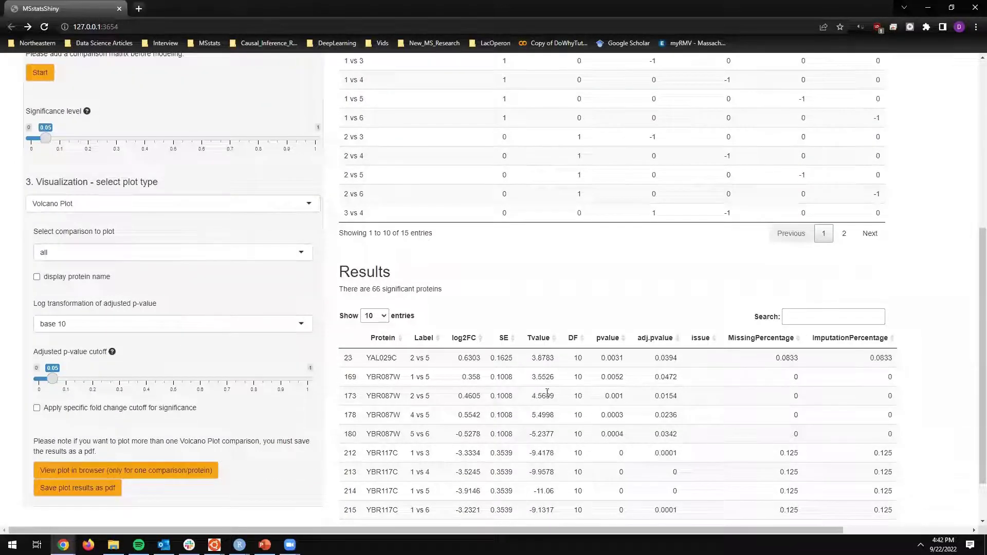
{"action": "scroll", "coordinate": [430, 315], "scroll_direction": "up", "scroll_amount": 1}
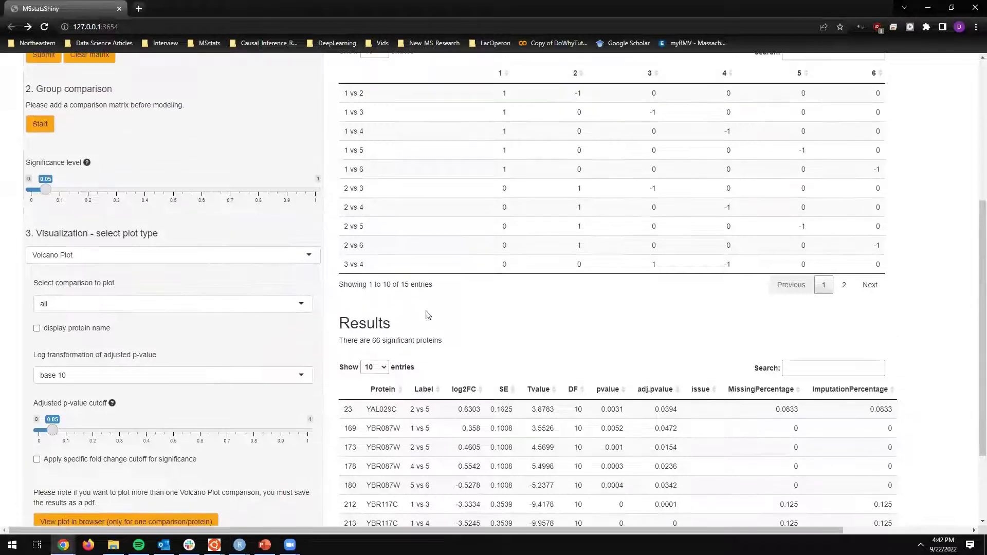
{"action": "scroll", "coordinate": [538, 412], "scroll_direction": "down", "scroll_amount": 2}
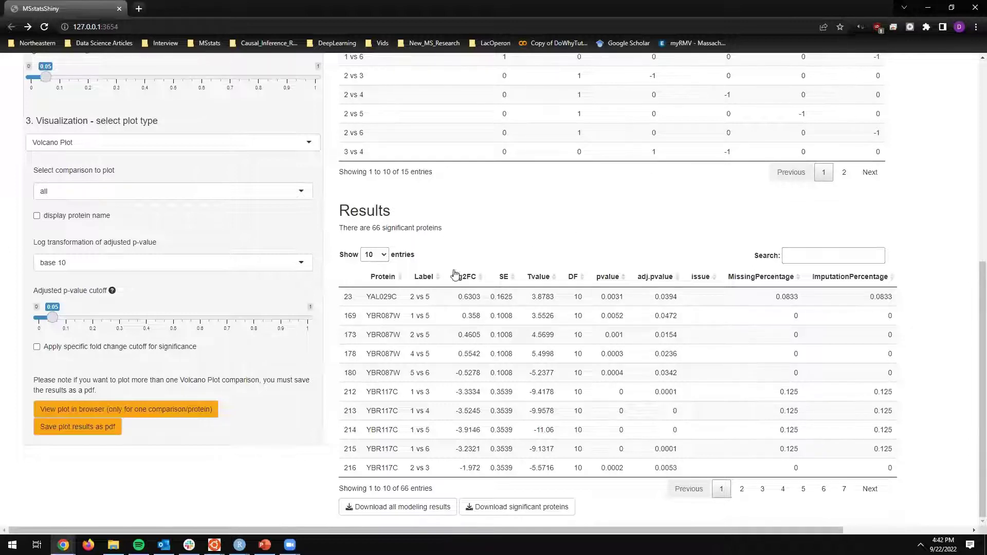
Draw the 1 vs 5 volcano plot in the page
{"action": "left_click", "coordinate": [168, 145]}
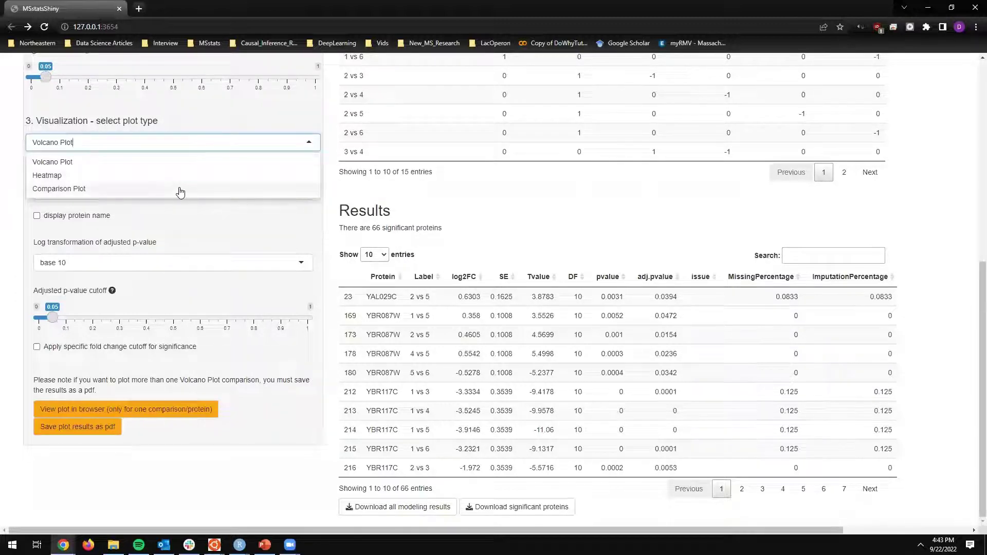
{"action": "left_click", "coordinate": [106, 125]}
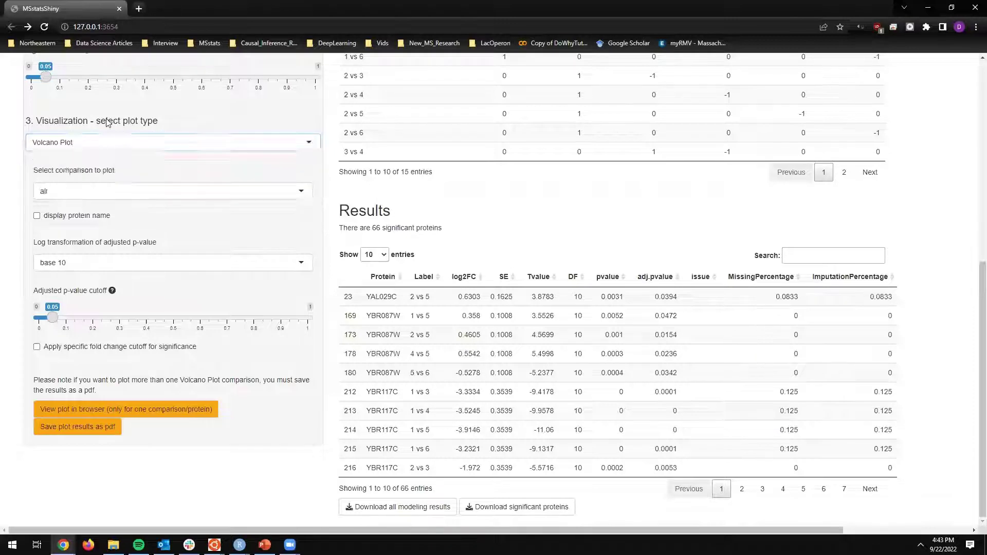
{"action": "left_click", "coordinate": [381, 188]}
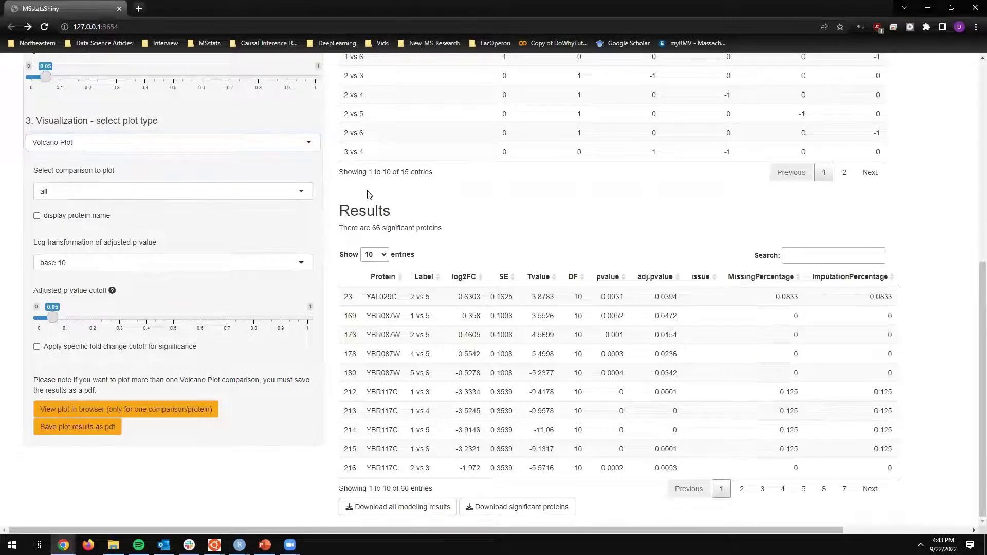
{"action": "left_click", "coordinate": [236, 192]}
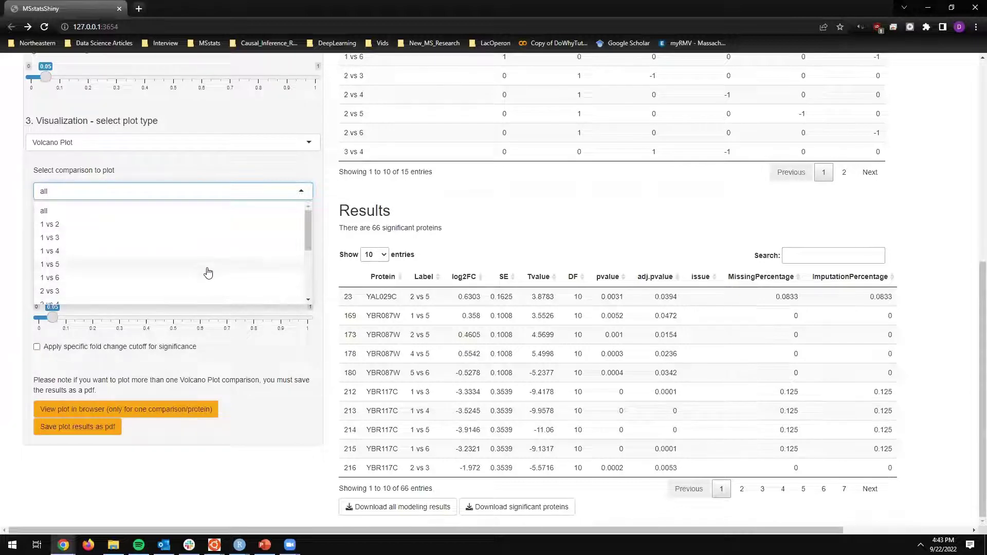
{"action": "left_click", "coordinate": [183, 268]}
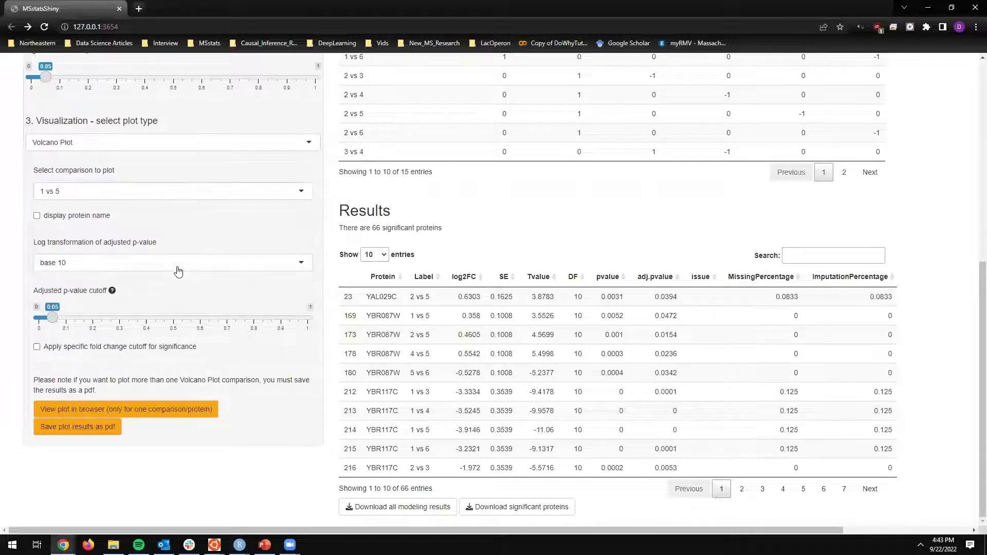
{"action": "left_click", "coordinate": [194, 414]}
{"action": "scroll", "coordinate": [276, 401], "scroll_direction": "down", "scroll_amount": 2}
{"action": "scroll", "coordinate": [276, 401], "scroll_direction": "down", "scroll_amount": 5}
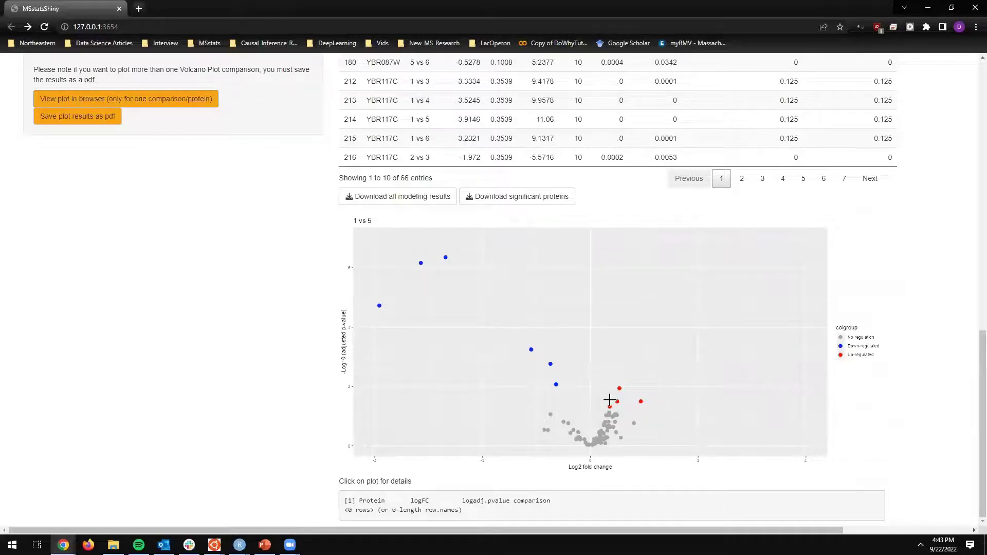
{"action": "scroll", "coordinate": [253, 275], "scroll_direction": "up", "scroll_amount": 5}
{"action": "scroll", "coordinate": [159, 159], "scroll_direction": "up", "scroll_amount": 1}
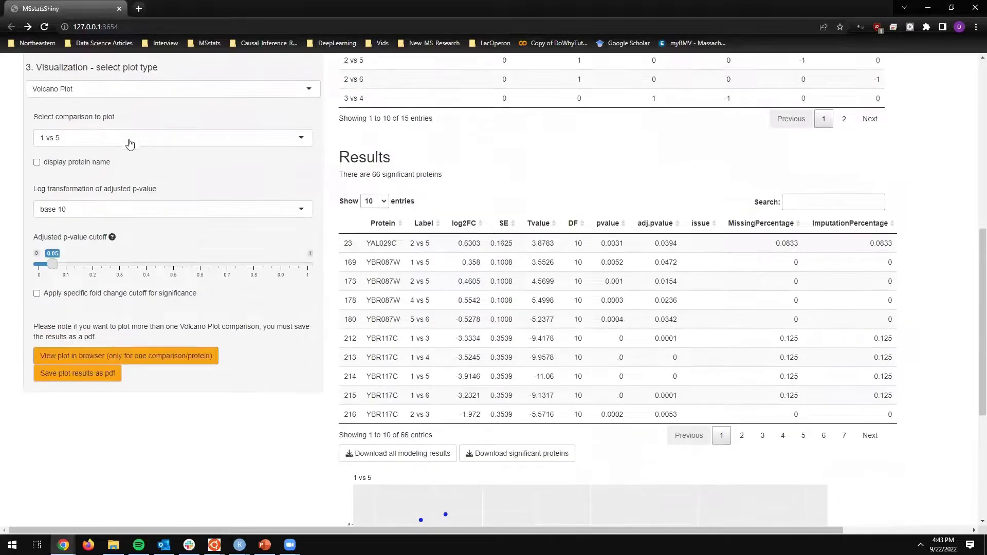
Set the comparison to plot to 'all'
{"action": "left_click", "coordinate": [132, 139]}
{"action": "left_click", "coordinate": [98, 155]}
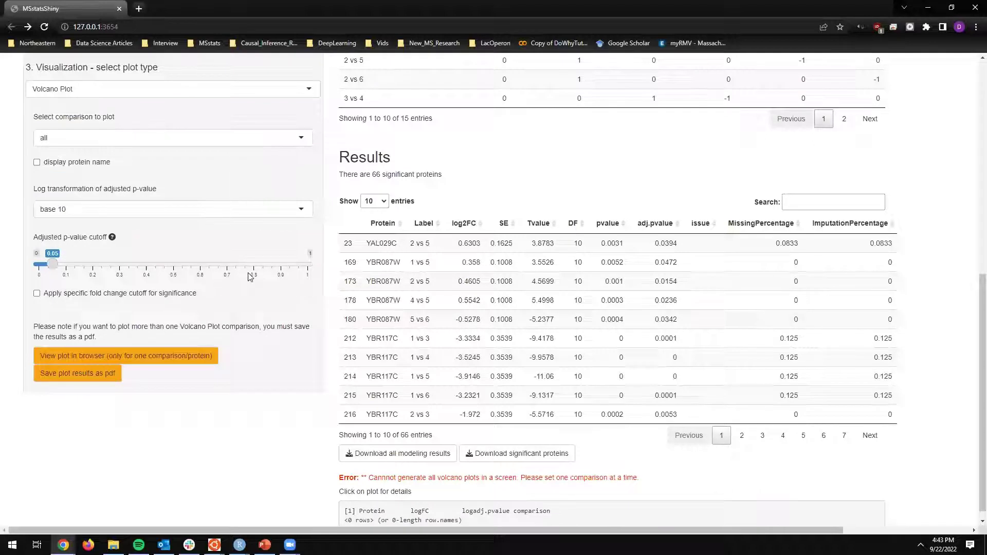
{"action": "scroll", "coordinate": [335, 319], "scroll_direction": "down", "scroll_amount": 1}
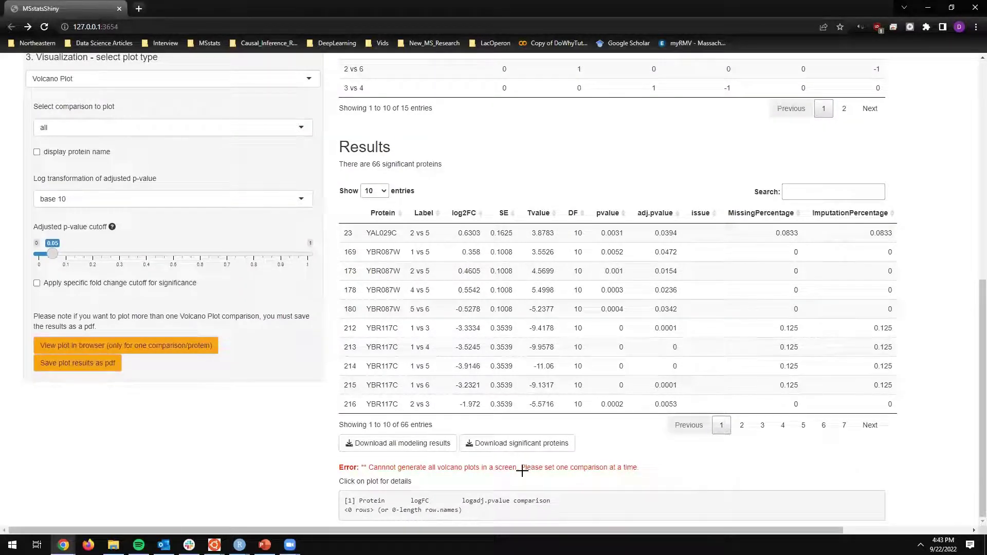
{"action": "scroll", "coordinate": [305, 337], "scroll_direction": "up", "scroll_amount": 1}
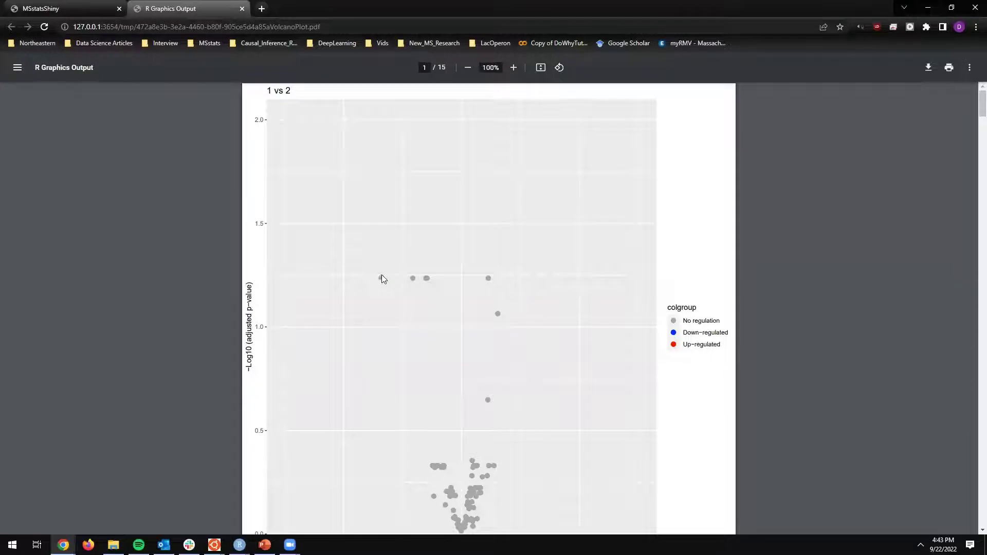
Page through the R Graphics Output volcano-plot PDF, then go back to the MSstatsShiny tab
{"action": "scroll", "coordinate": [381, 275], "scroll_direction": "down", "scroll_amount": 7}
{"action": "scroll", "coordinate": [430, 307], "scroll_direction": "down", "scroll_amount": 10}
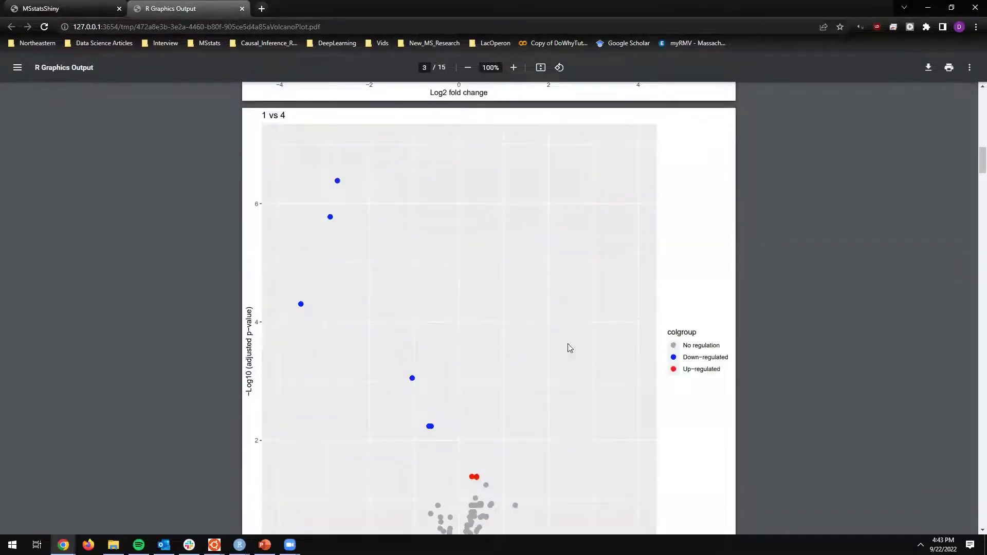
{"action": "scroll", "coordinate": [569, 348], "scroll_direction": "down", "scroll_amount": 10}
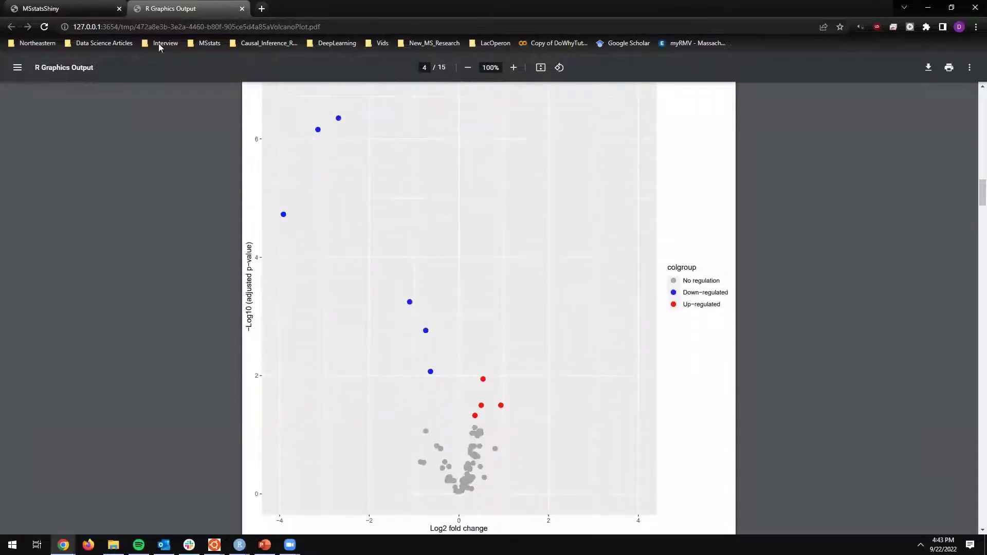
{"action": "left_click", "coordinate": [91, 12]}
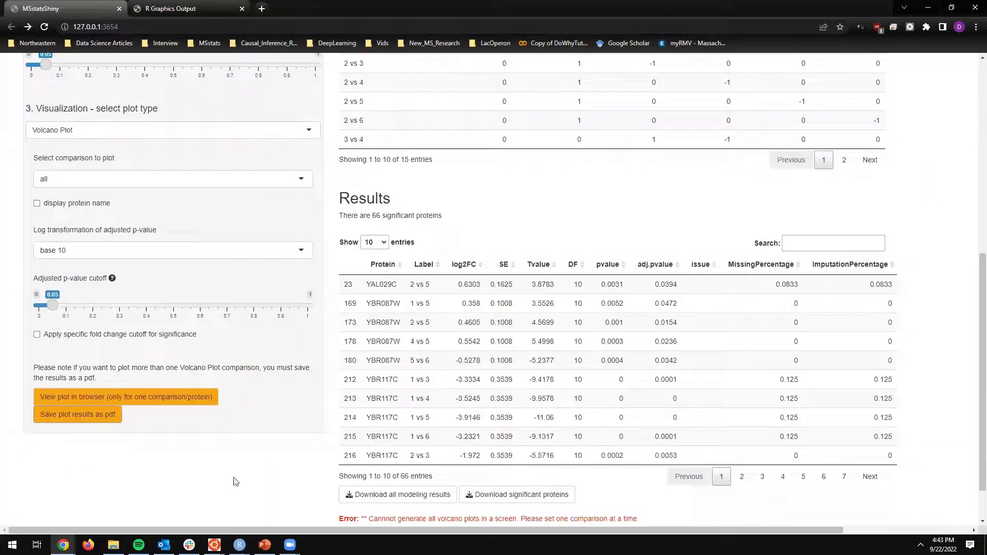
From the top of the Statistical Inference tab, download the analysis code as an mstats-code file
{"action": "scroll", "coordinate": [277, 333], "scroll_direction": "up", "scroll_amount": 1}
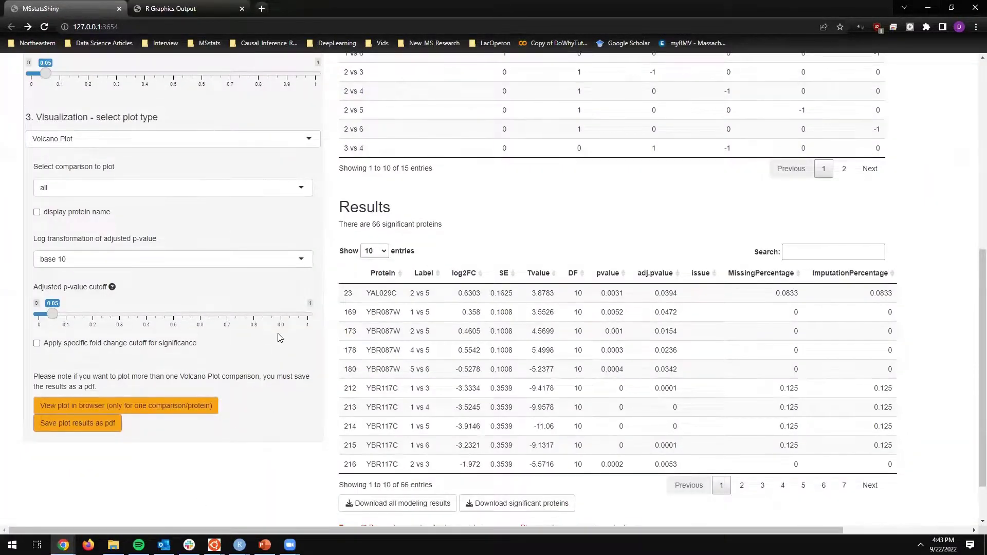
{"action": "scroll", "coordinate": [277, 338], "scroll_direction": "up", "scroll_amount": 7}
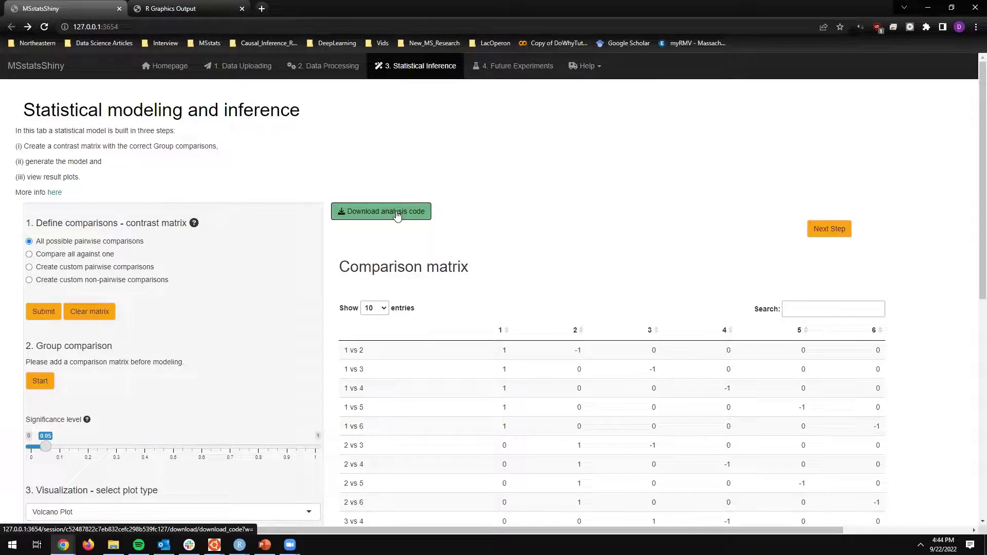
{"action": "left_click", "coordinate": [397, 215]}
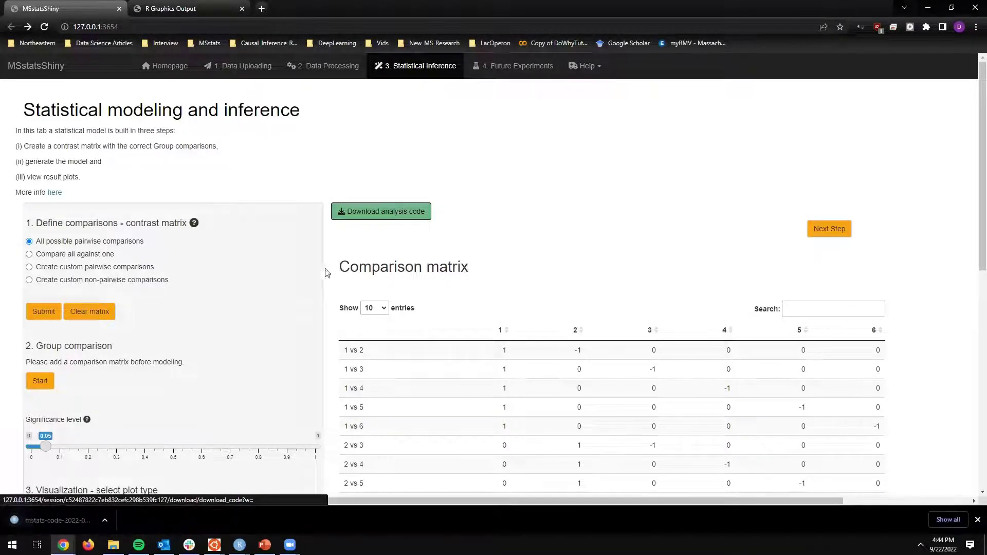
Open the downloaded mstats-code-2022-09-22.R script in RStudio and enlarge the code editor pane
{"action": "left_click", "coordinate": [46, 520]}
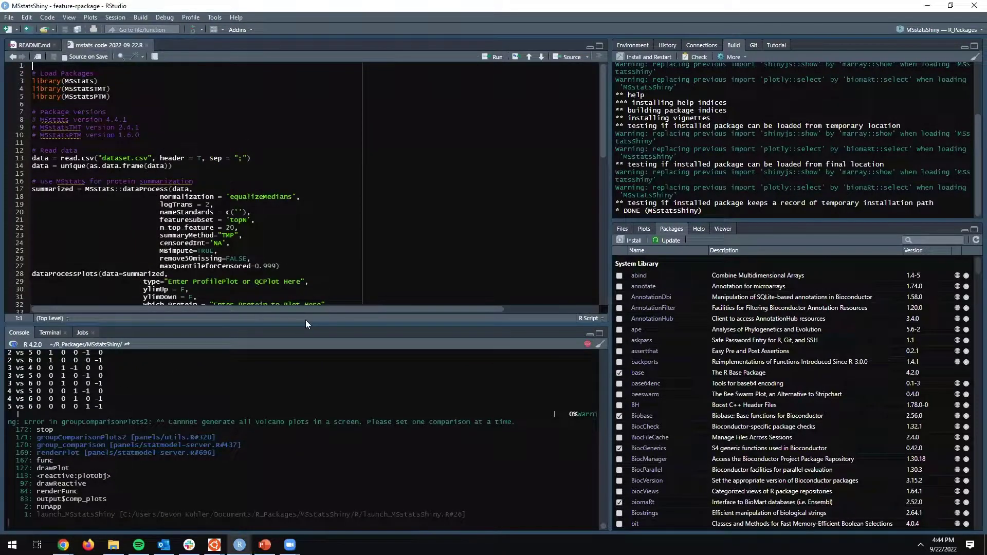
{"action": "left_click_drag", "start_coordinate": [307, 324], "coordinate": [315, 472]}
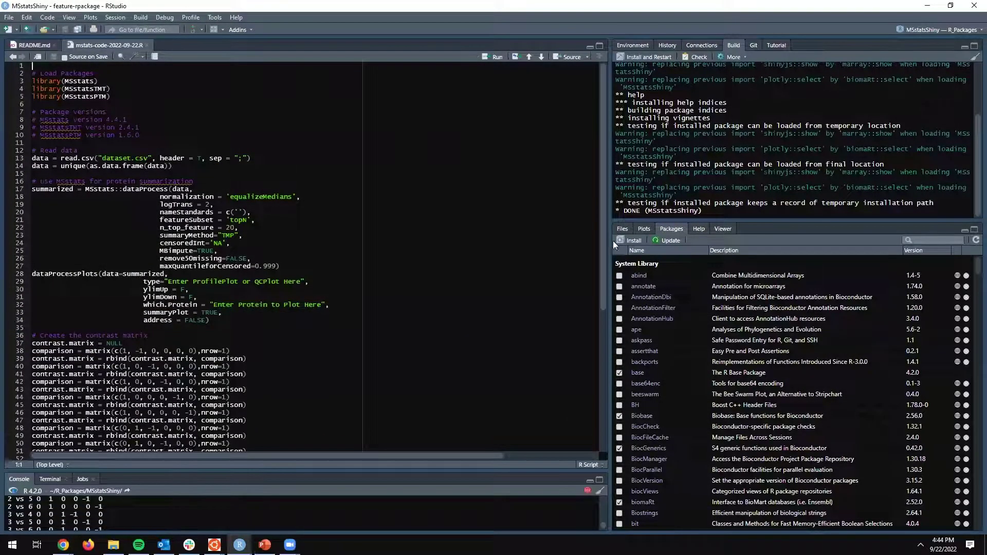
{"action": "left_click_drag", "start_coordinate": [613, 240], "coordinate": [887, 244]}
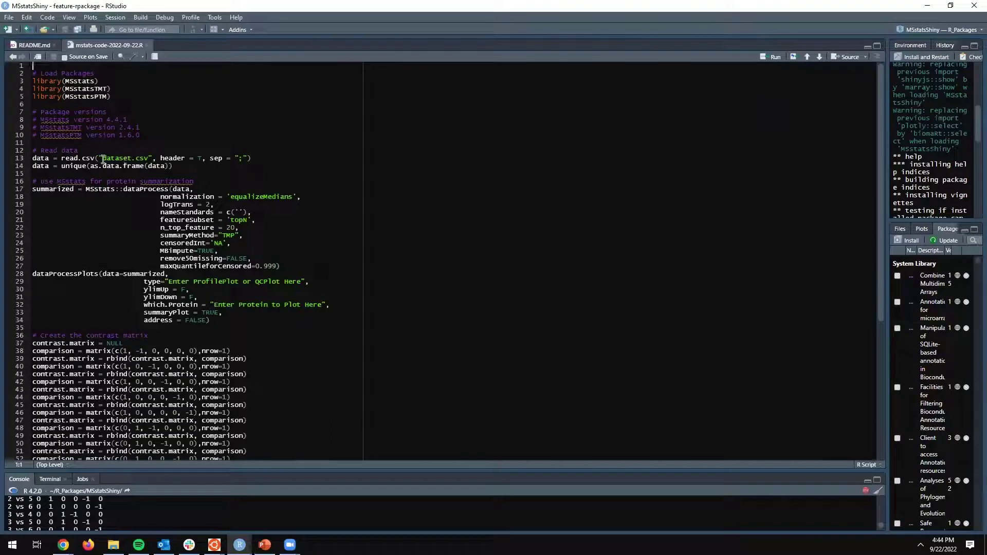
Highlight the dataset.csv file name and feature subset setting, then scroll through the script
{"action": "left_click_drag", "start_coordinate": [102, 160], "coordinate": [132, 161]}
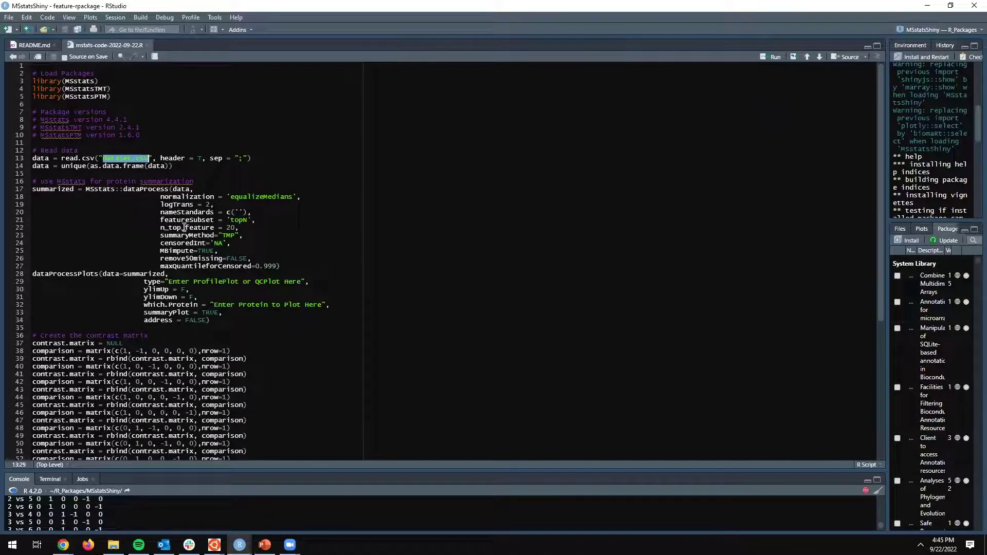
{"action": "left_click_drag", "start_coordinate": [256, 219], "coordinate": [186, 220]}
{"action": "left_click", "coordinate": [250, 230]}
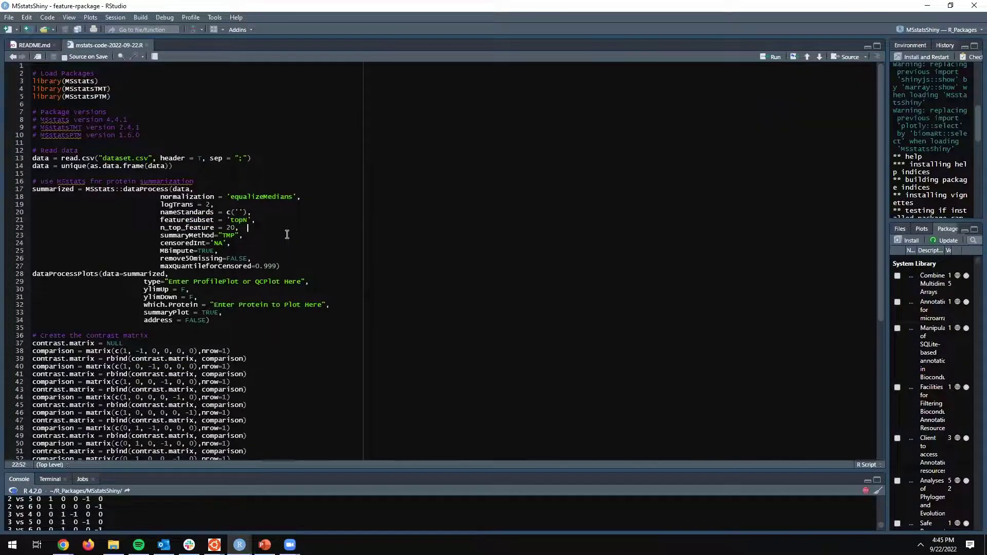
{"action": "scroll", "coordinate": [298, 198], "scroll_direction": "down", "scroll_amount": 6}
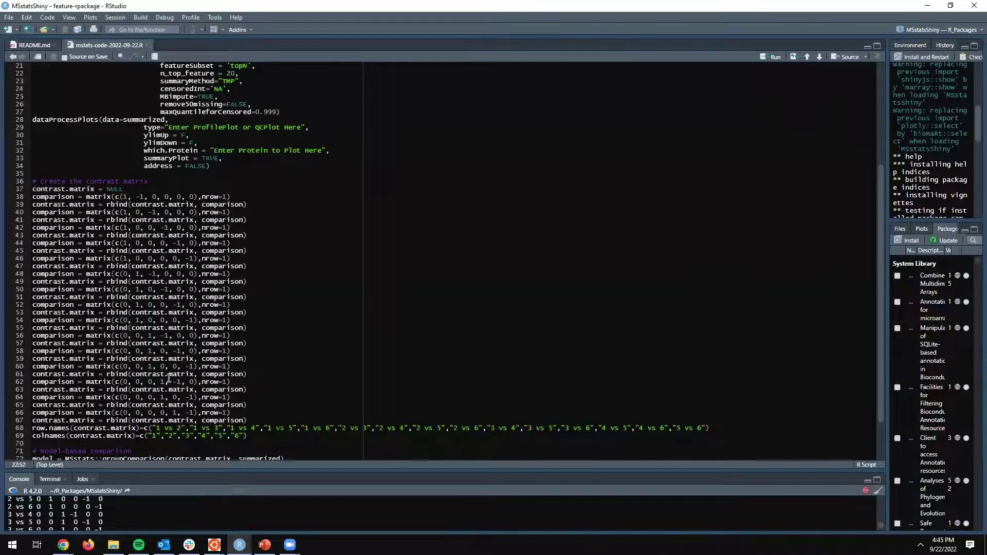
{"action": "scroll", "coordinate": [208, 357], "scroll_direction": "down", "scroll_amount": 2}
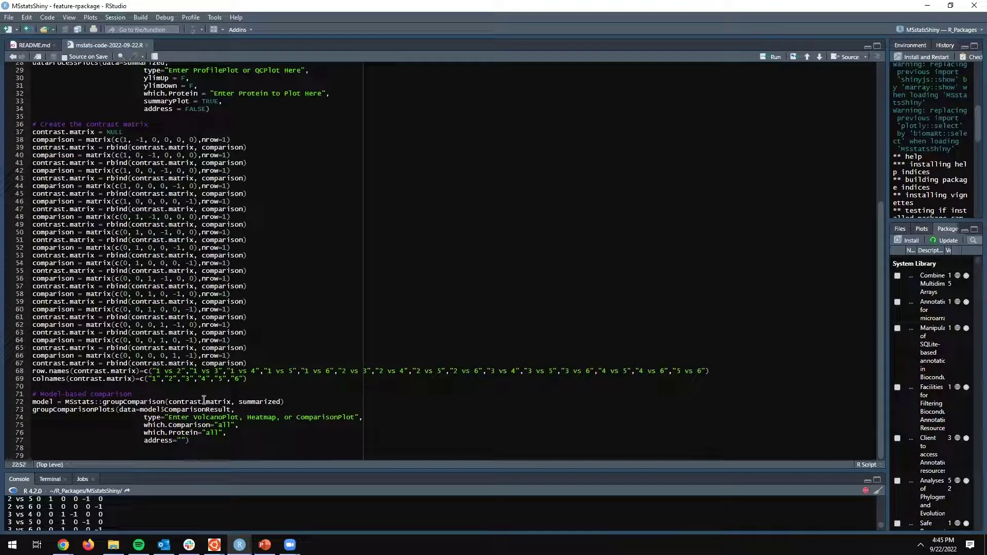
{"action": "scroll", "coordinate": [219, 435], "scroll_direction": "up", "scroll_amount": 4}
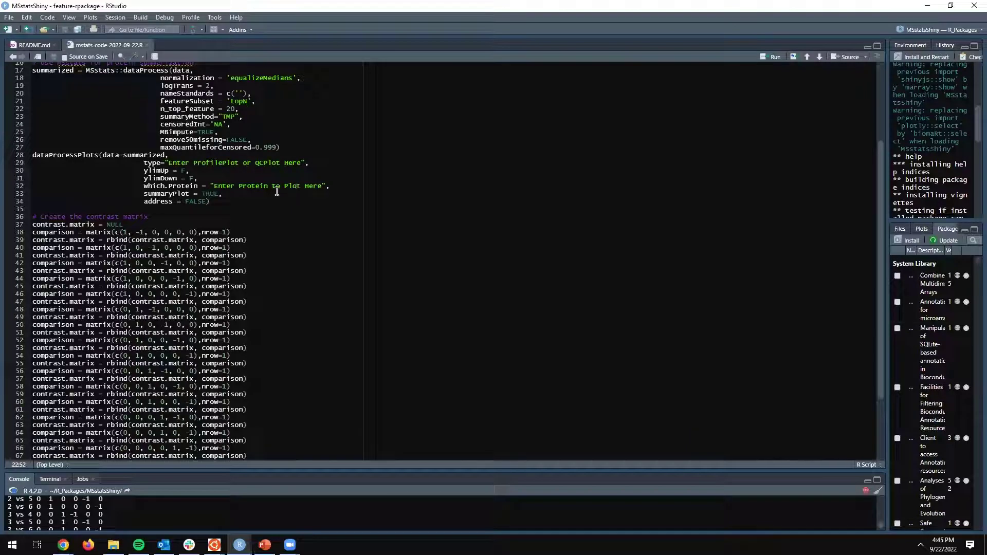
{"action": "scroll", "coordinate": [311, 395], "scroll_direction": "down", "scroll_amount": 4}
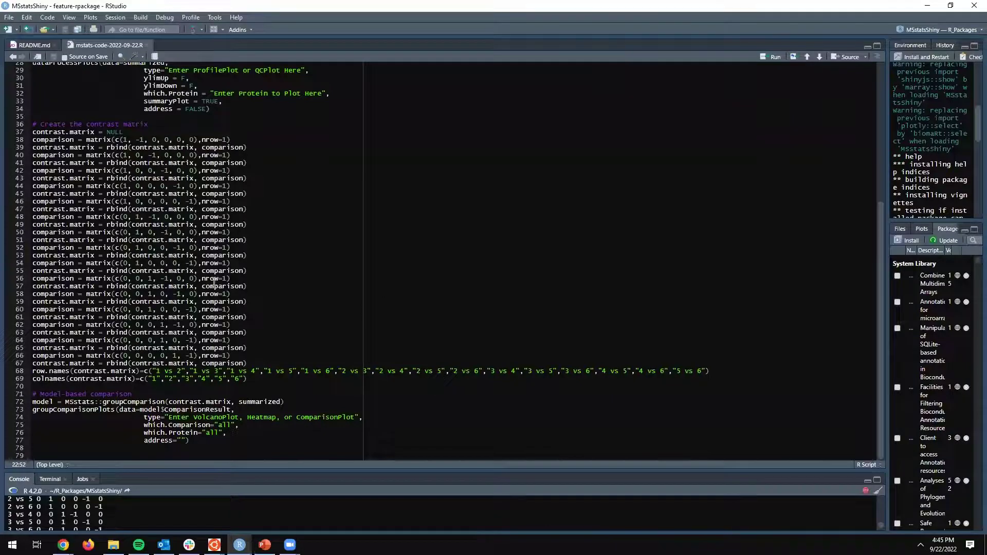
{"action": "scroll", "coordinate": [246, 318], "scroll_direction": "up", "scroll_amount": 9}
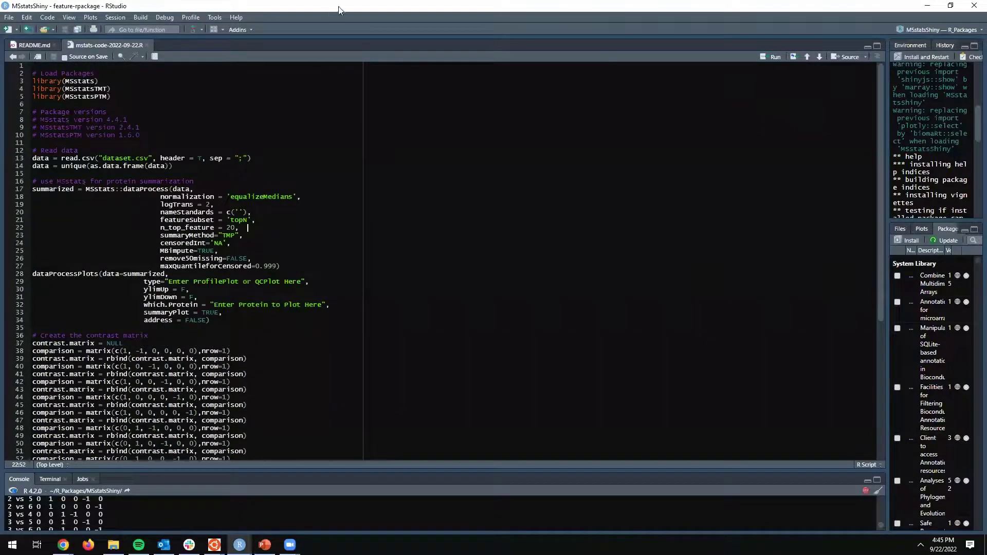
Return to MSstatsShiny and advance to the 4. Future Experiments sample-size page
{"action": "key", "text": "alt+Tab"}
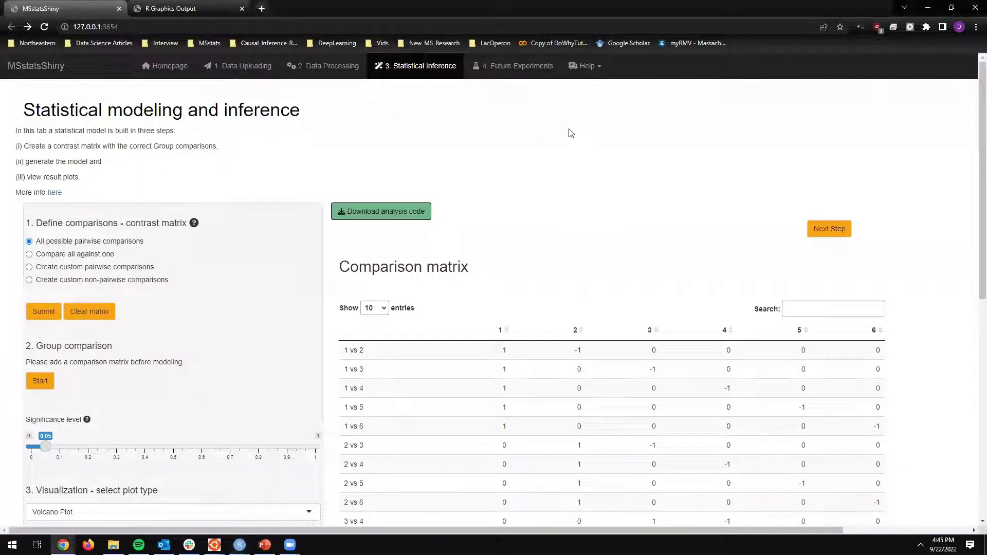
{"action": "left_click", "coordinate": [833, 231]}
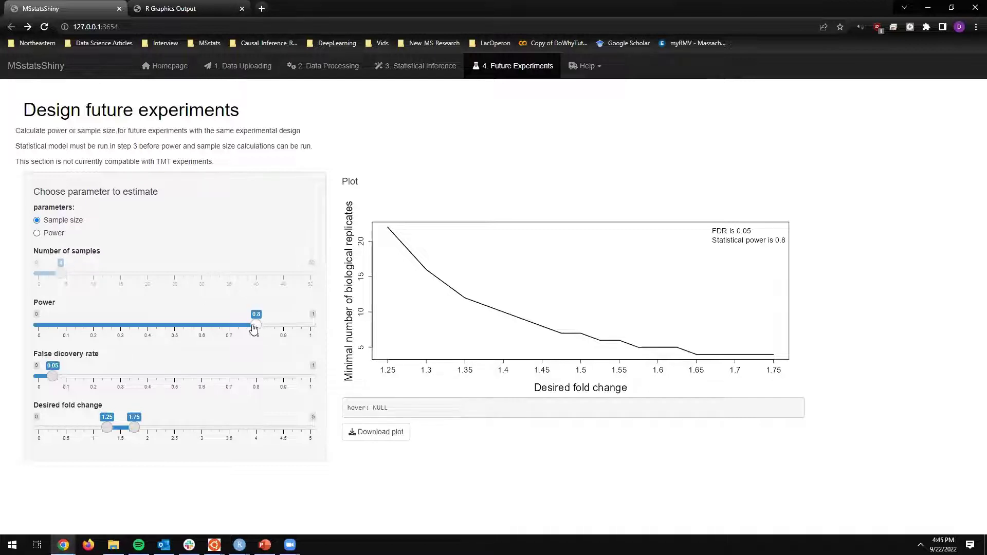
Try power 0.9, extend desired fold change to 1.25–2.5, then restore power to 0.8
{"action": "left_click_drag", "start_coordinate": [253, 329], "coordinate": [282, 329]}
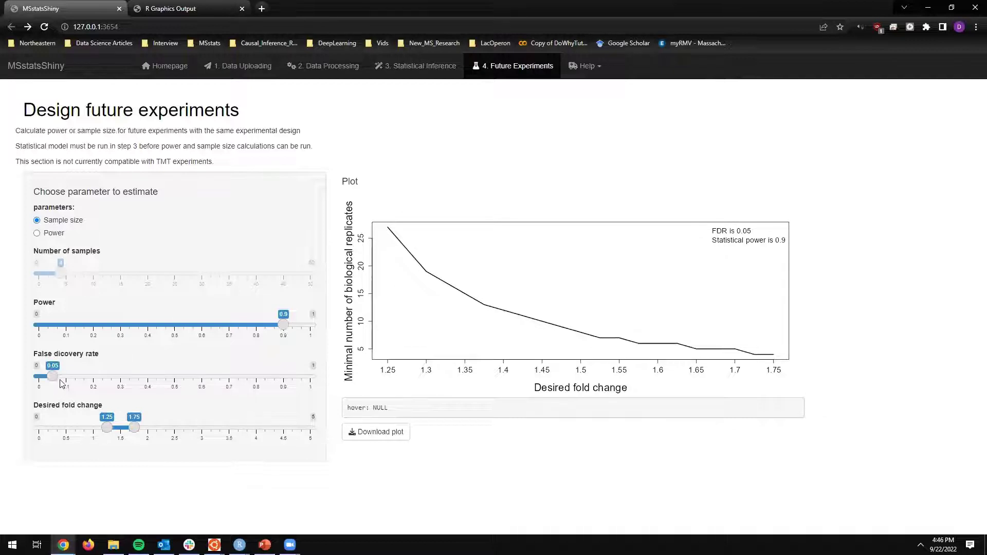
{"action": "left_click_drag", "start_coordinate": [52, 380], "coordinate": [51, 379]}
{"action": "left_click_drag", "start_coordinate": [133, 428], "coordinate": [177, 433]}
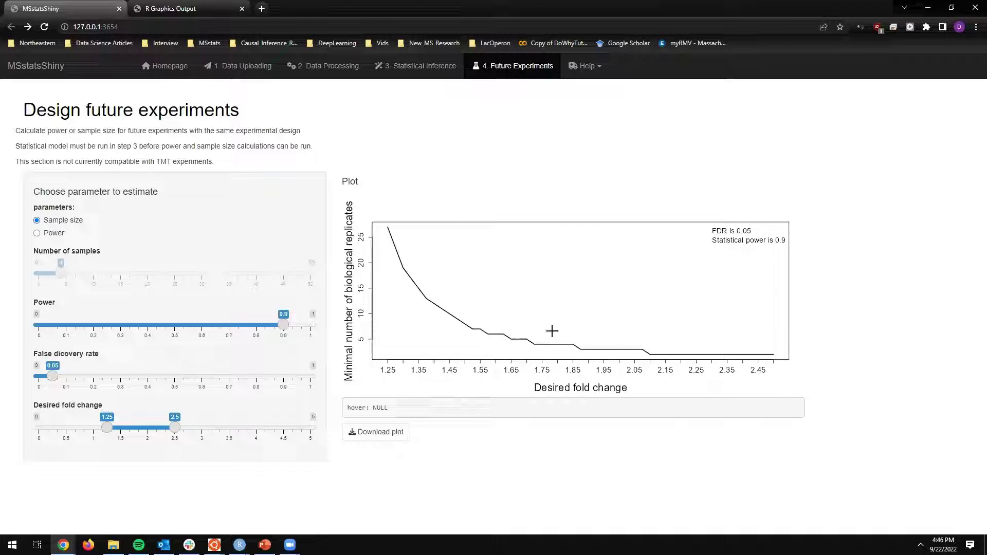
{"action": "mouse_move", "coordinate": [446, 352]}
{"action": "left_click_drag", "start_coordinate": [284, 326], "coordinate": [272, 338]}
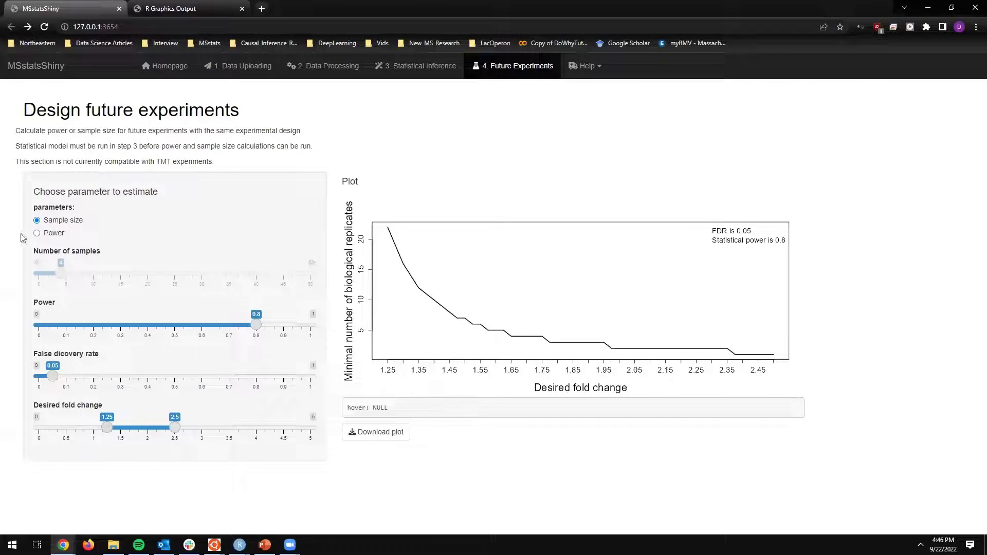
{"action": "mouse_move", "coordinate": [468, 224]}
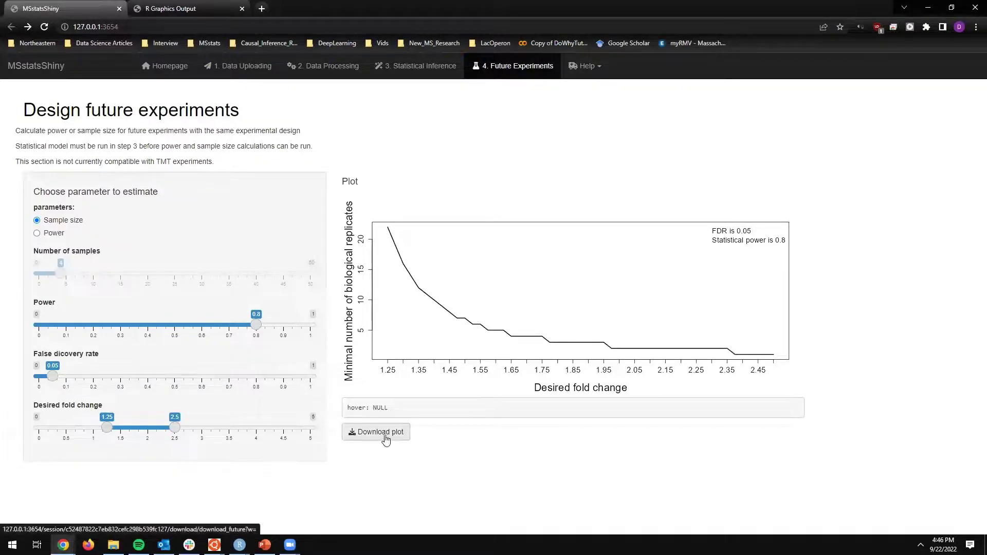
Open Help > Shiny Help to view the General Documentation page and skim it
{"action": "left_click", "coordinate": [598, 72]}
{"action": "left_click", "coordinate": [608, 89]}
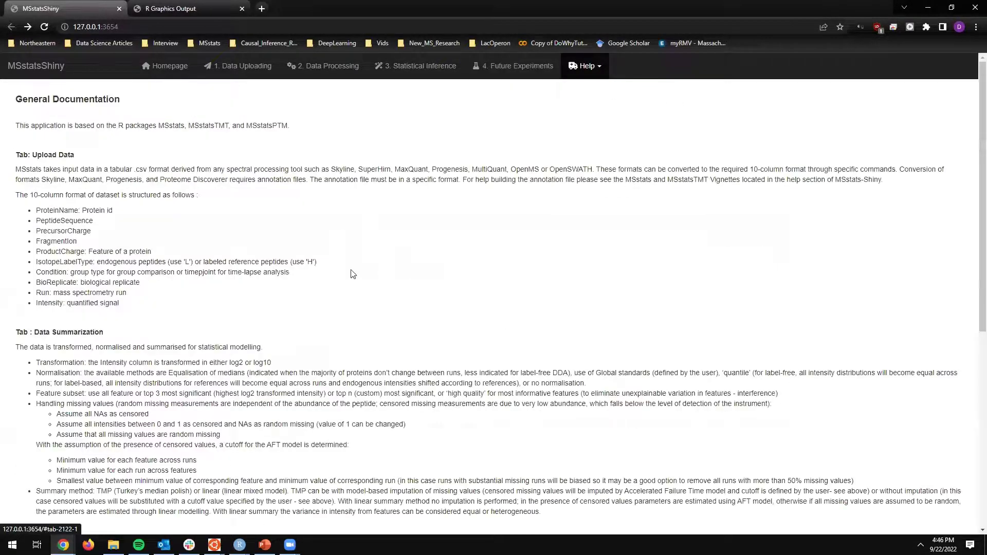
{"action": "scroll", "coordinate": [302, 227], "scroll_direction": "down", "scroll_amount": 2}
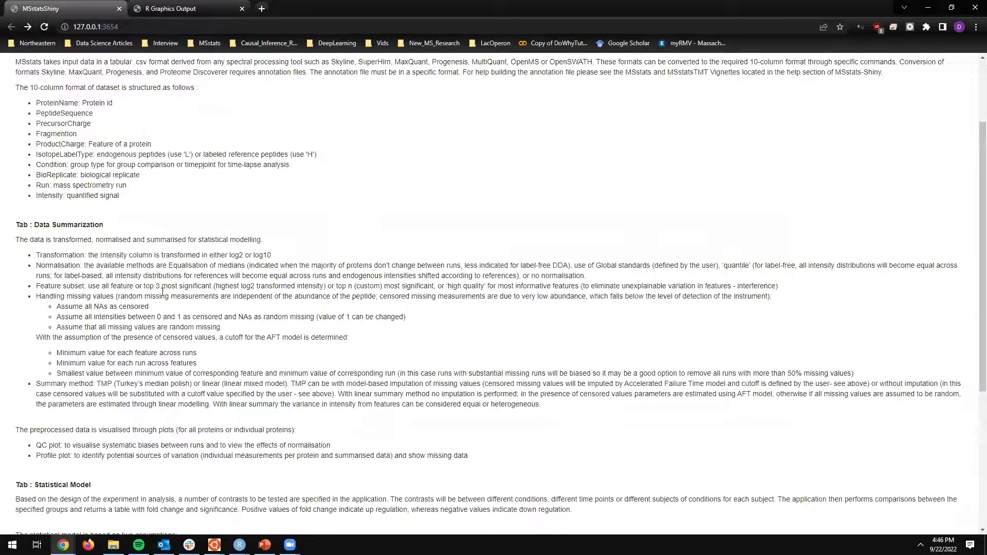
{"action": "scroll", "coordinate": [163, 292], "scroll_direction": "up", "scroll_amount": 2}
{"action": "left_click", "coordinate": [598, 70]}
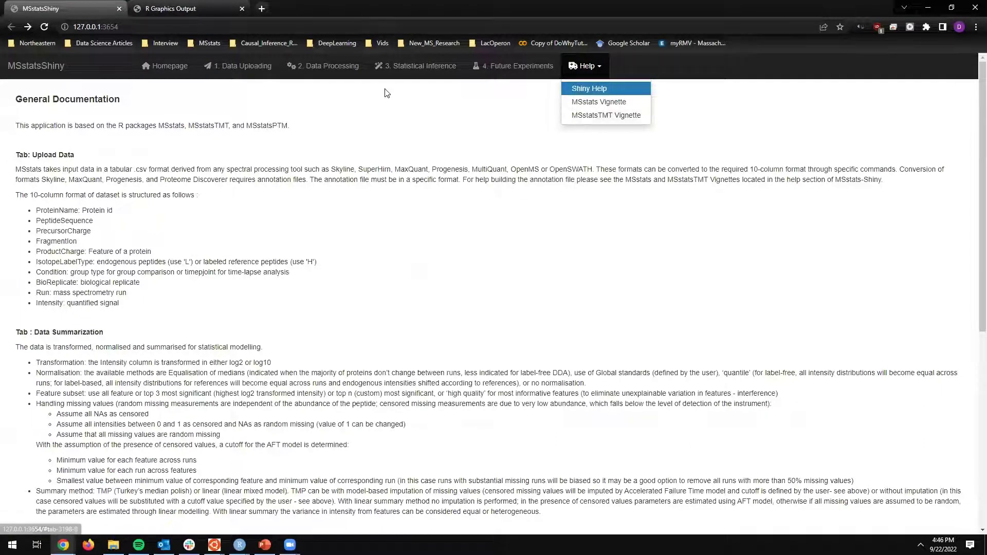
{"action": "left_click", "coordinate": [359, 141]}
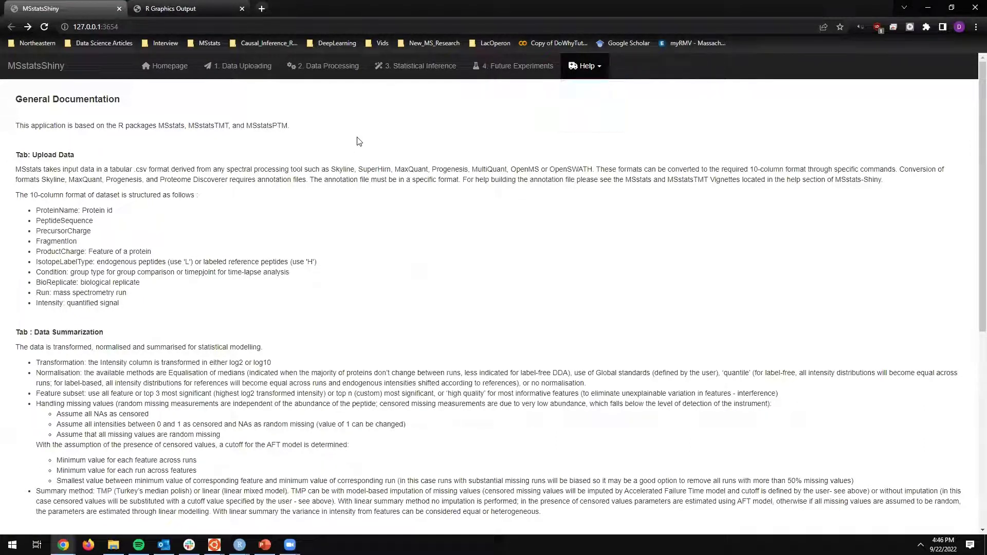